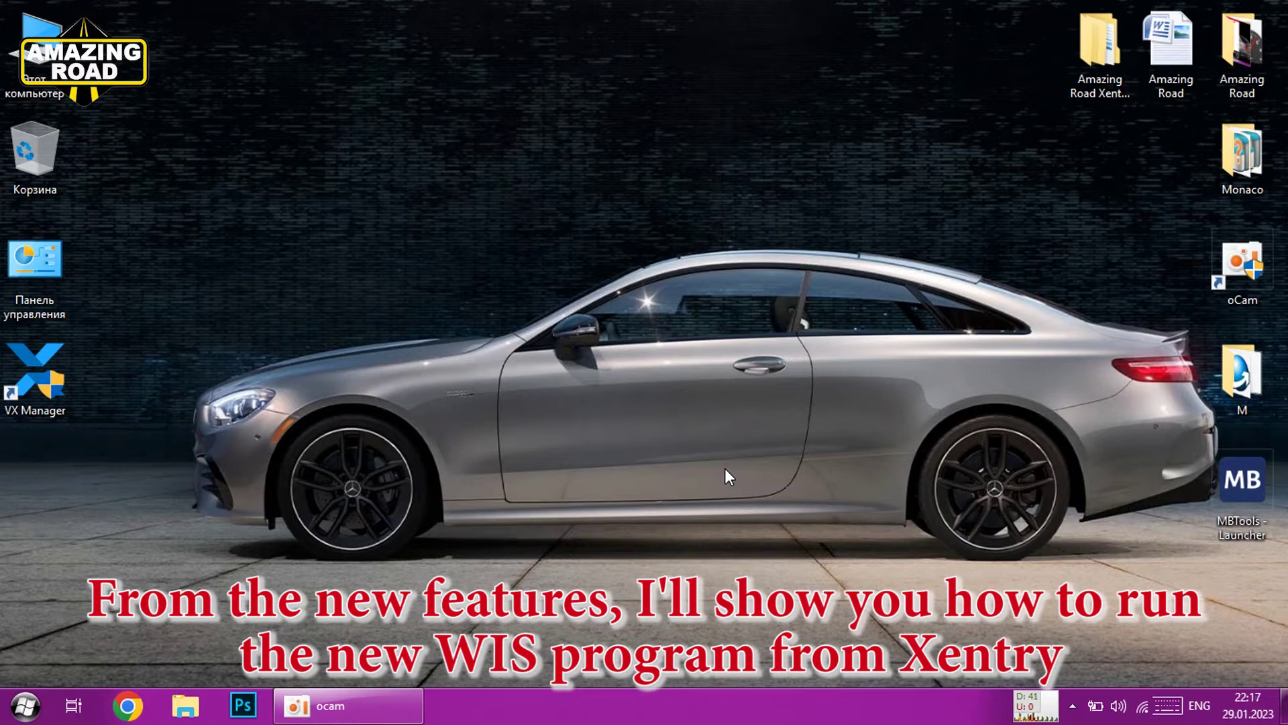
Look at the contents of the Amazing Road Xentry OpenShell XDOS 2022.6.3 folder on the desktop and close it
click(1101, 78)
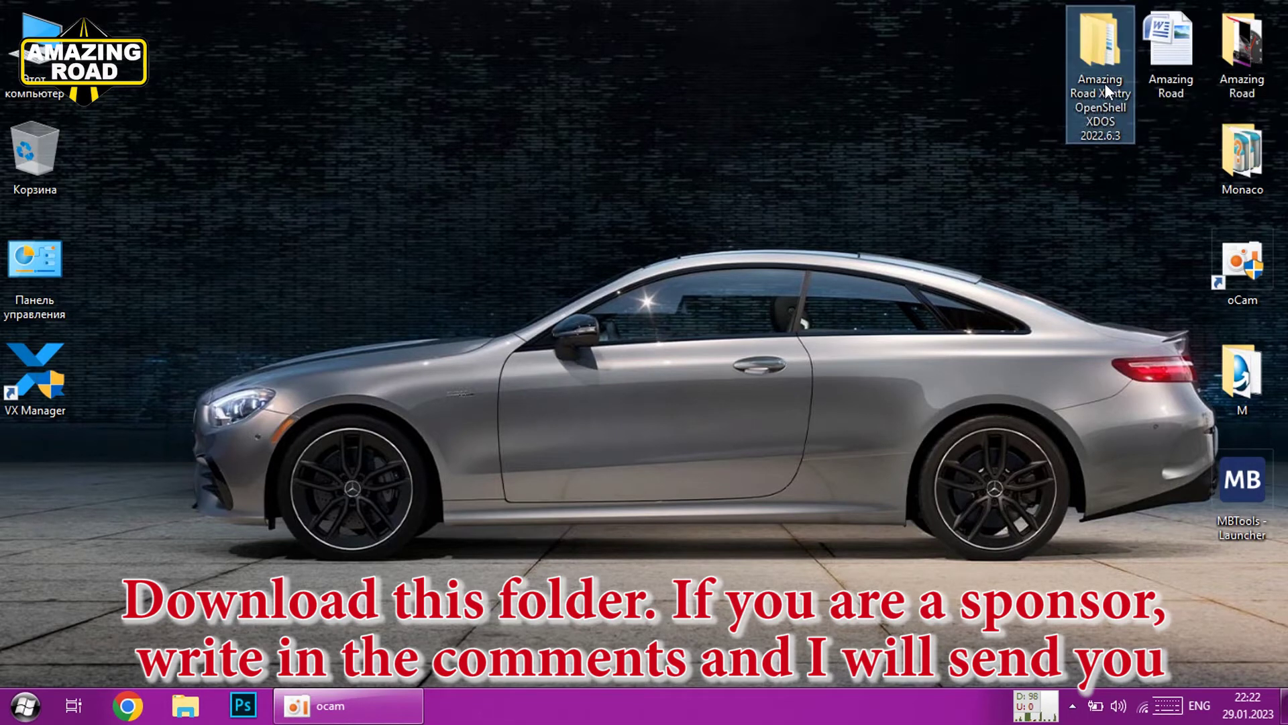
double_click(1104, 88)
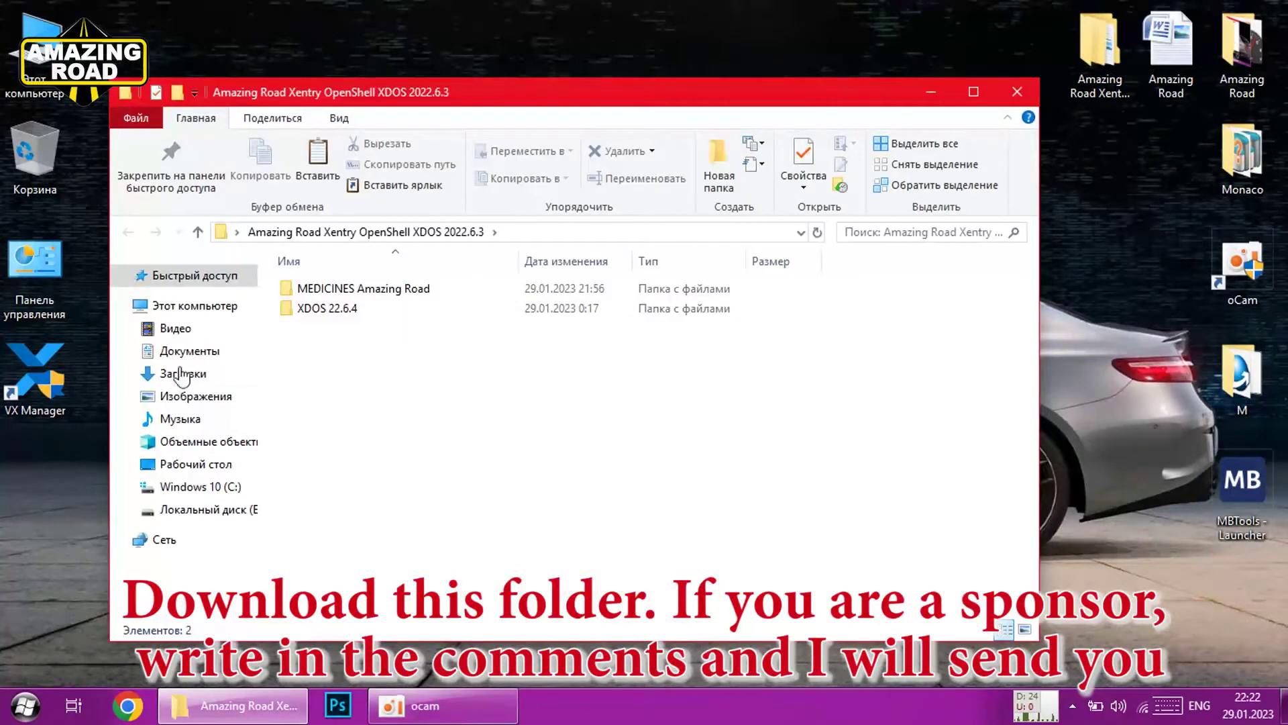
click(1017, 92)
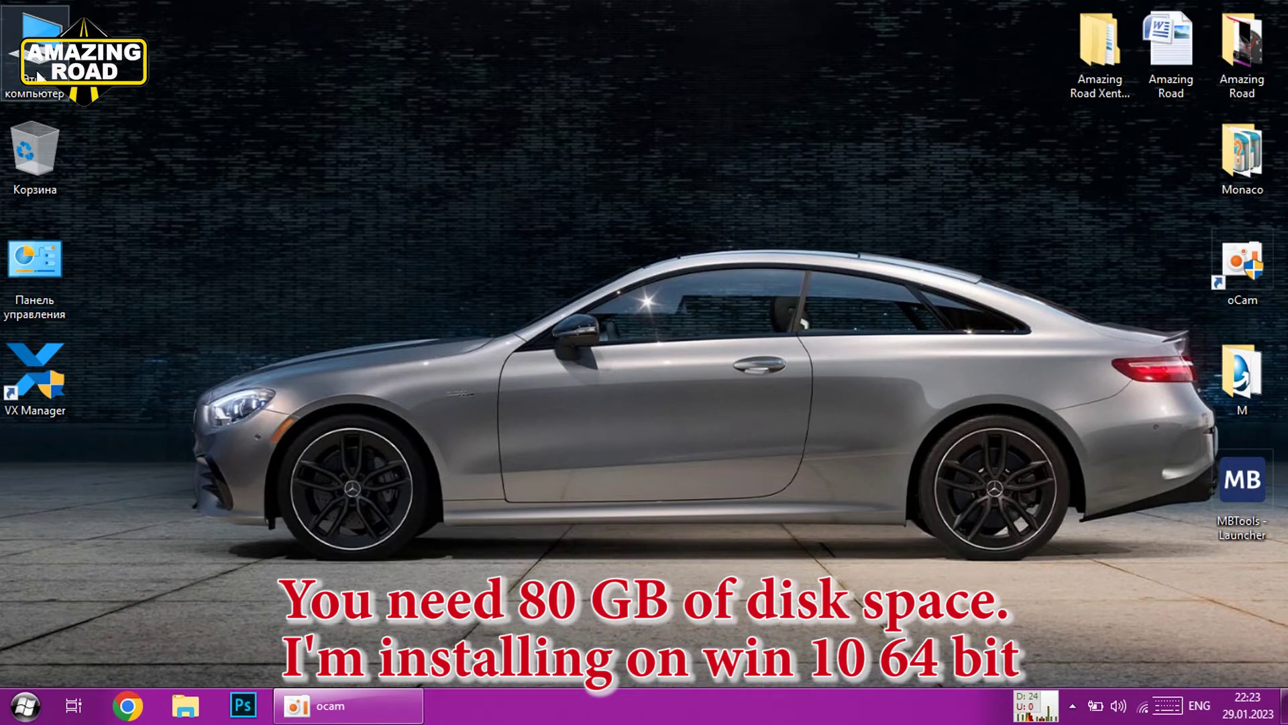
Check the computer's drives and its basic system information, including the Windows edition and system type
double_click(38, 76)
click(377, 485)
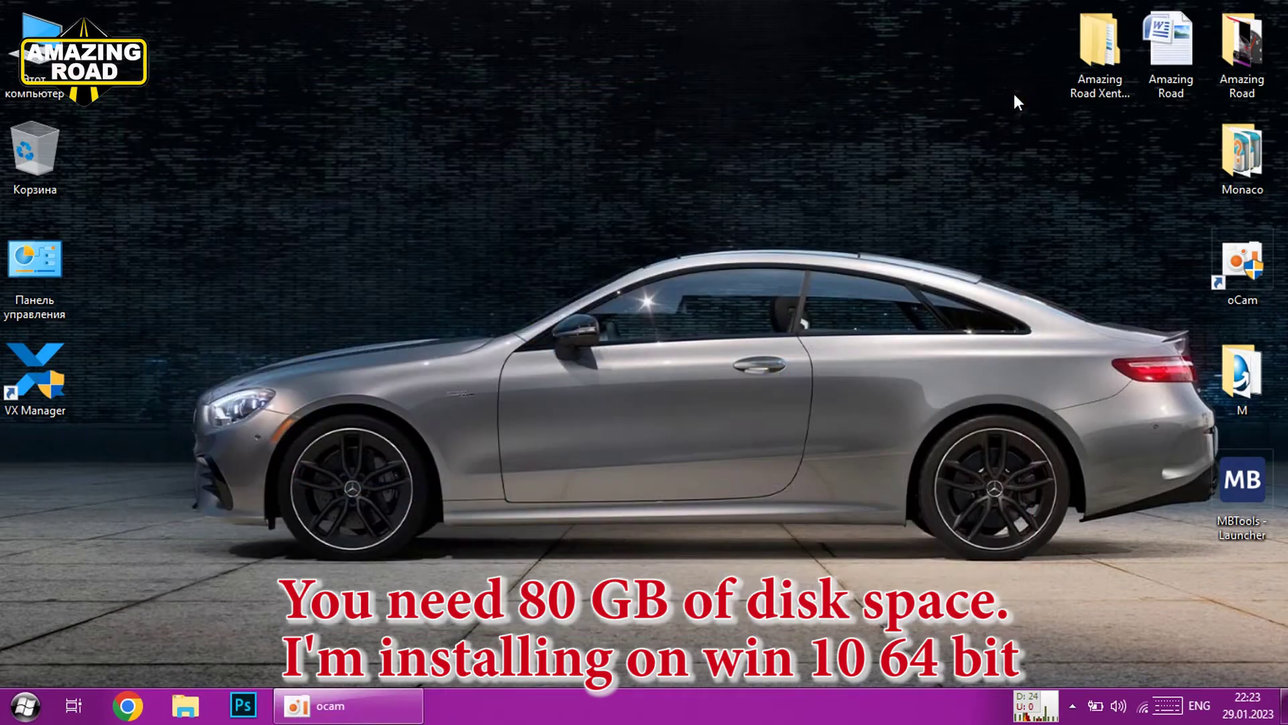
click(1017, 92)
right_click(32, 87)
click(113, 331)
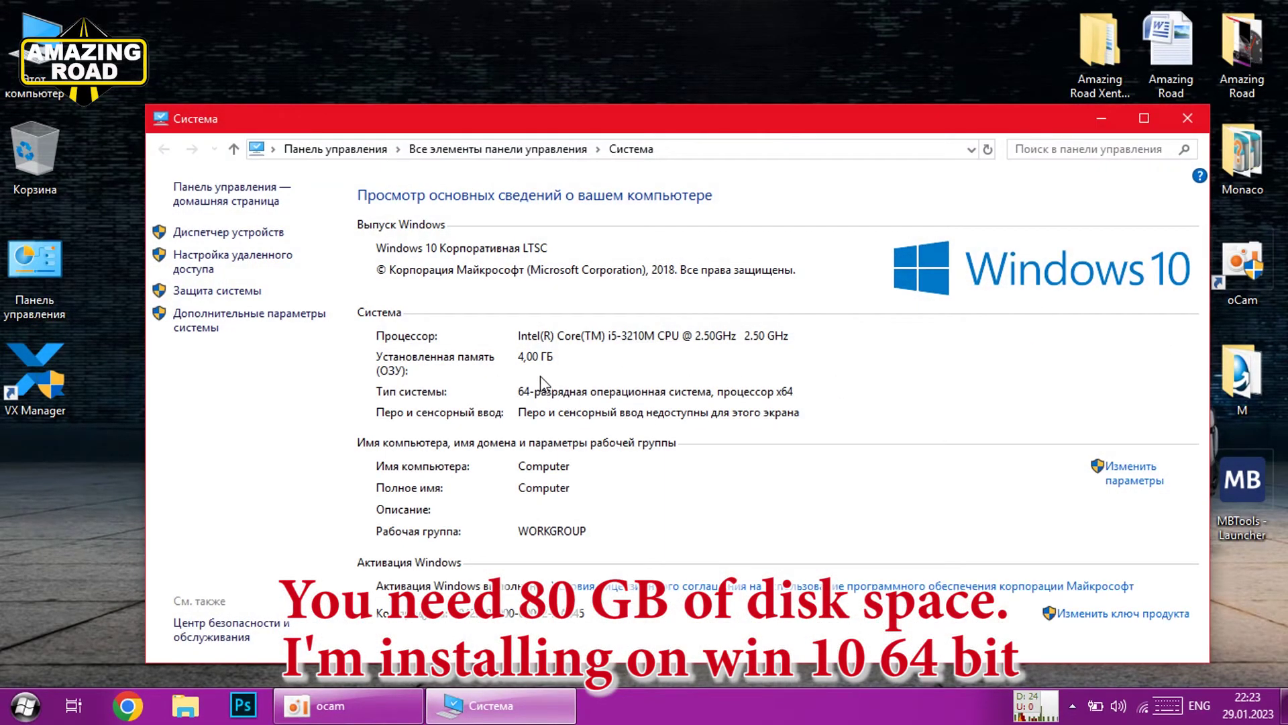
click(1188, 119)
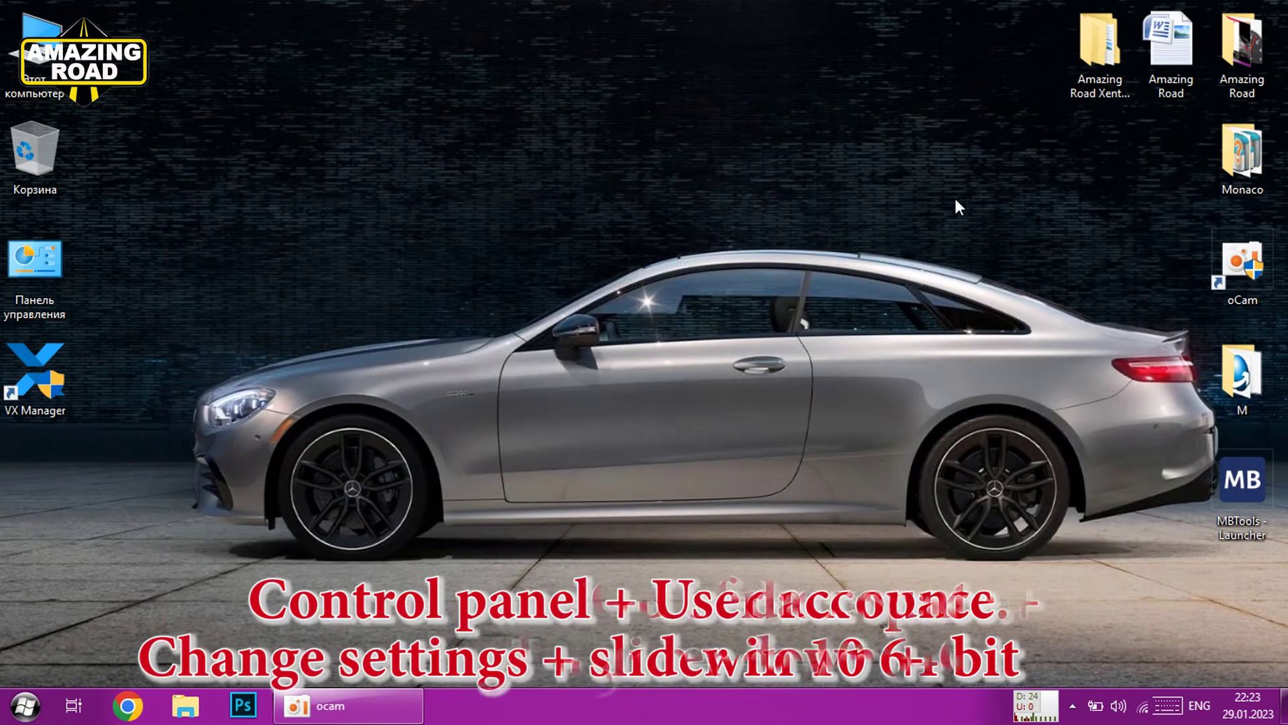
Set User Account Control to never notify in the user account settings and close Control Panel
double_click(33, 268)
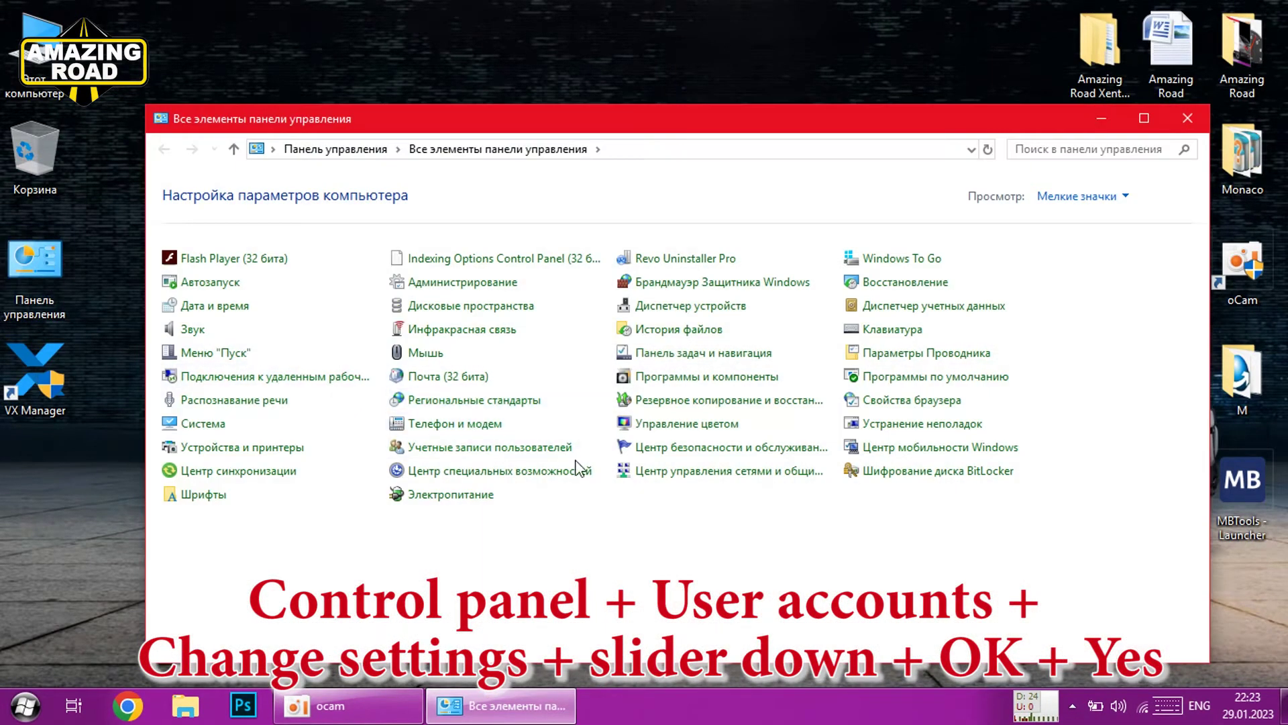
click(456, 451)
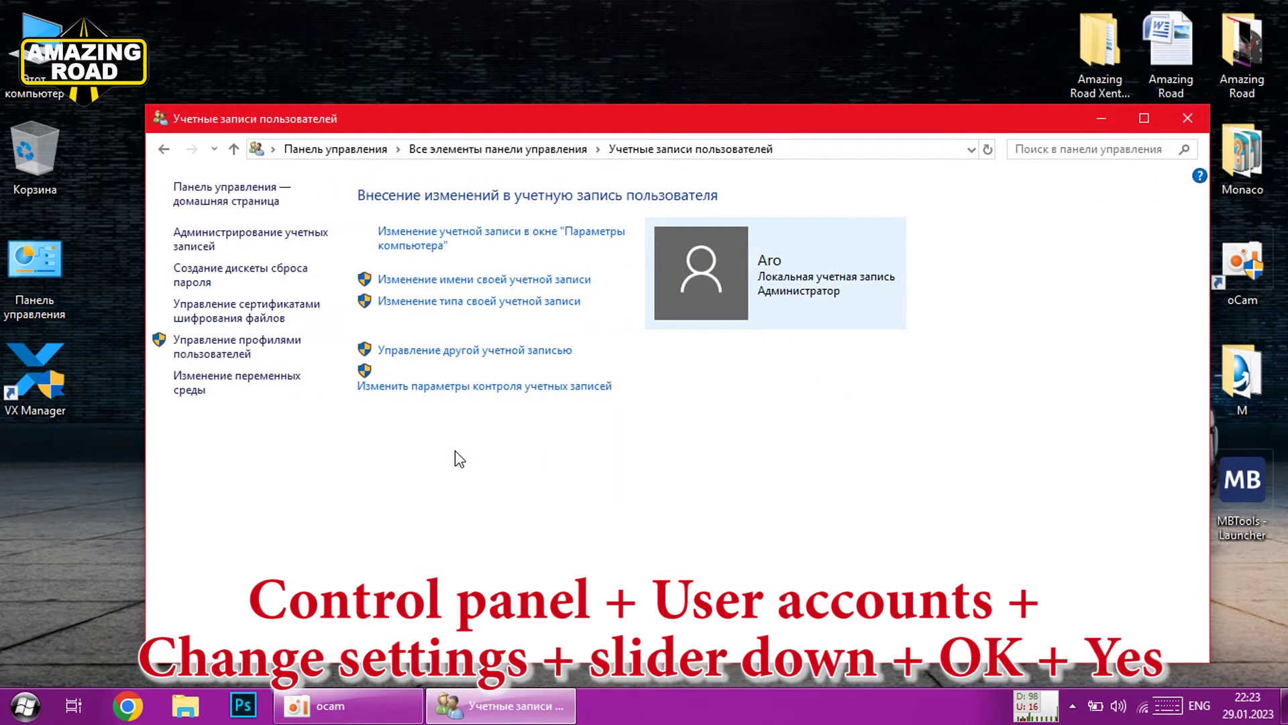
click(437, 388)
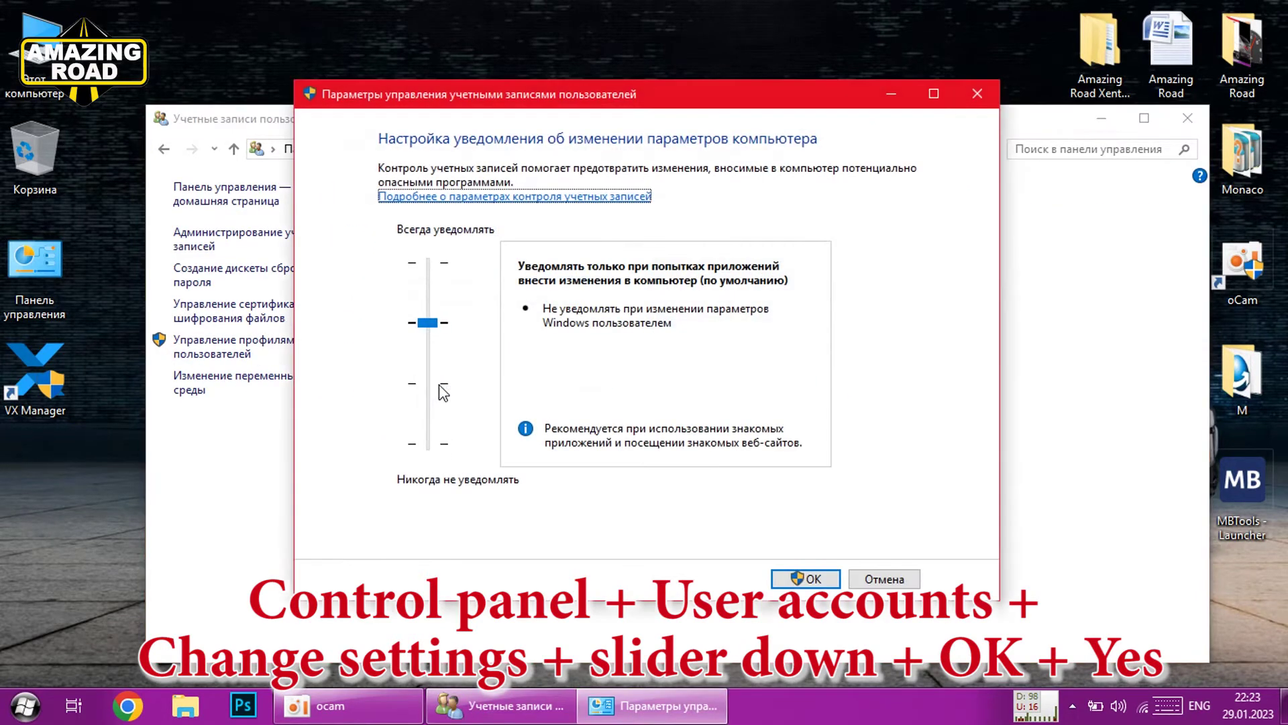
drag(428, 329, 439, 471)
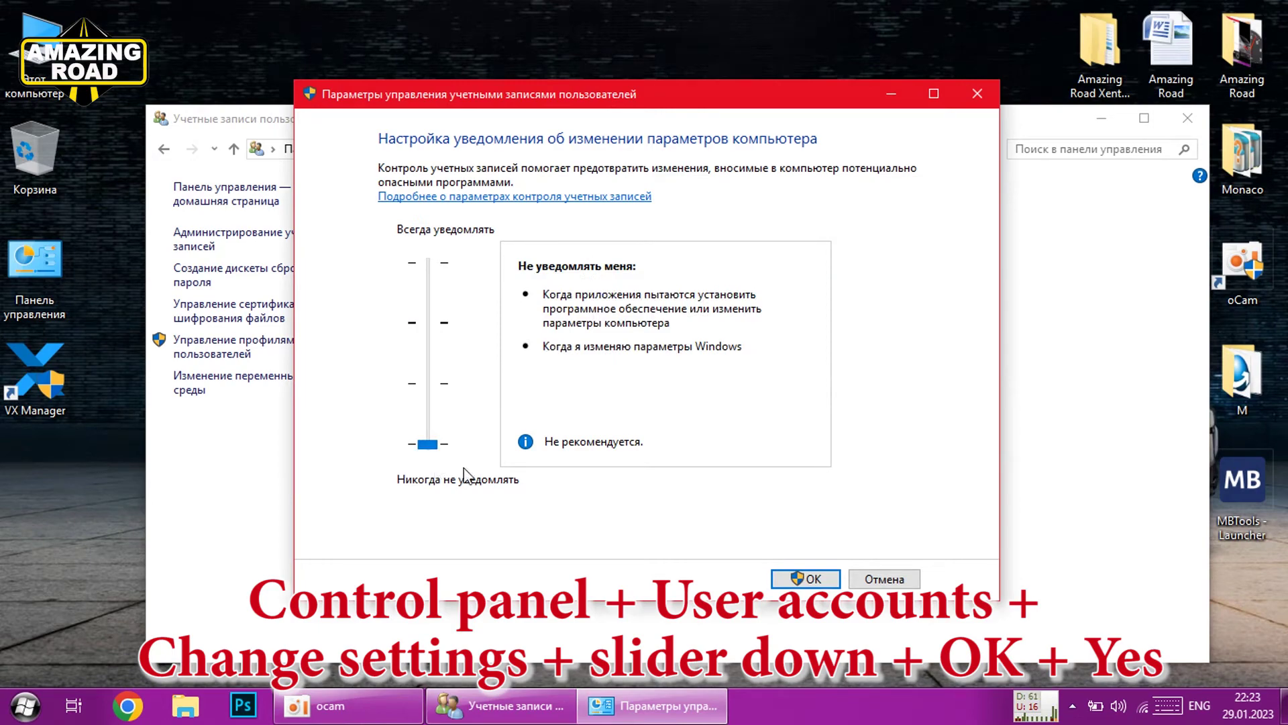
click(804, 579)
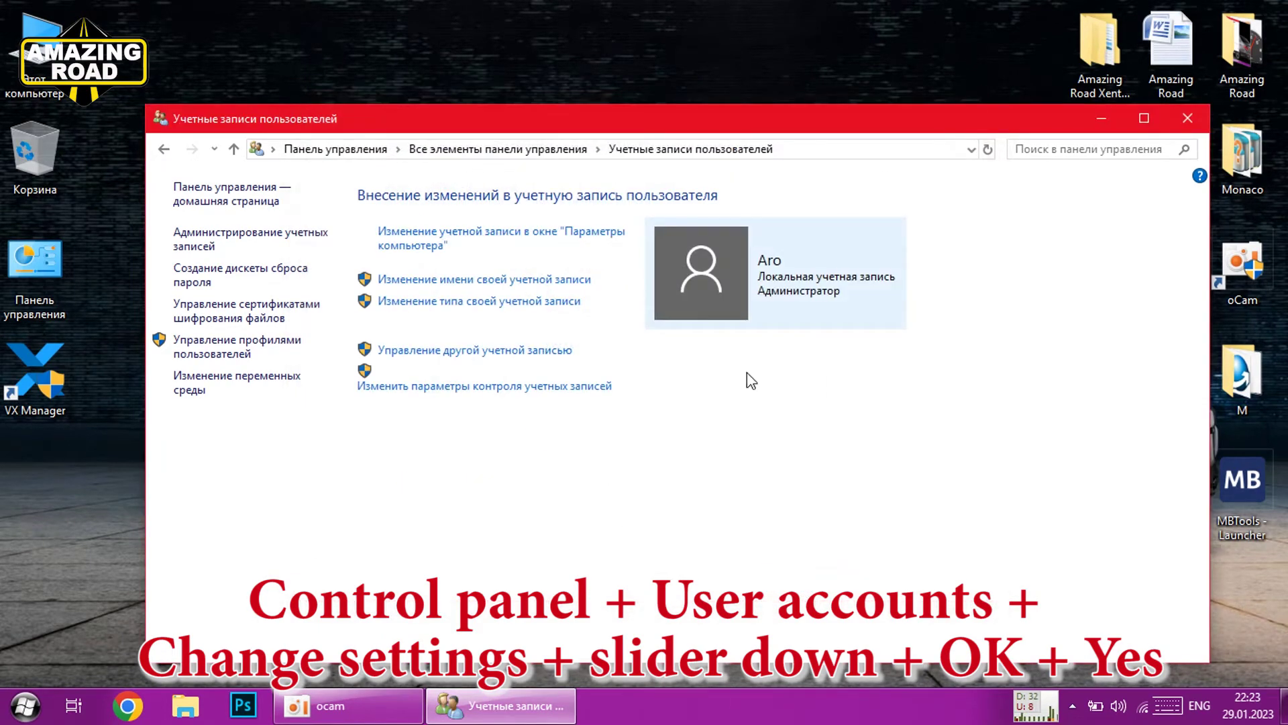
click(1188, 119)
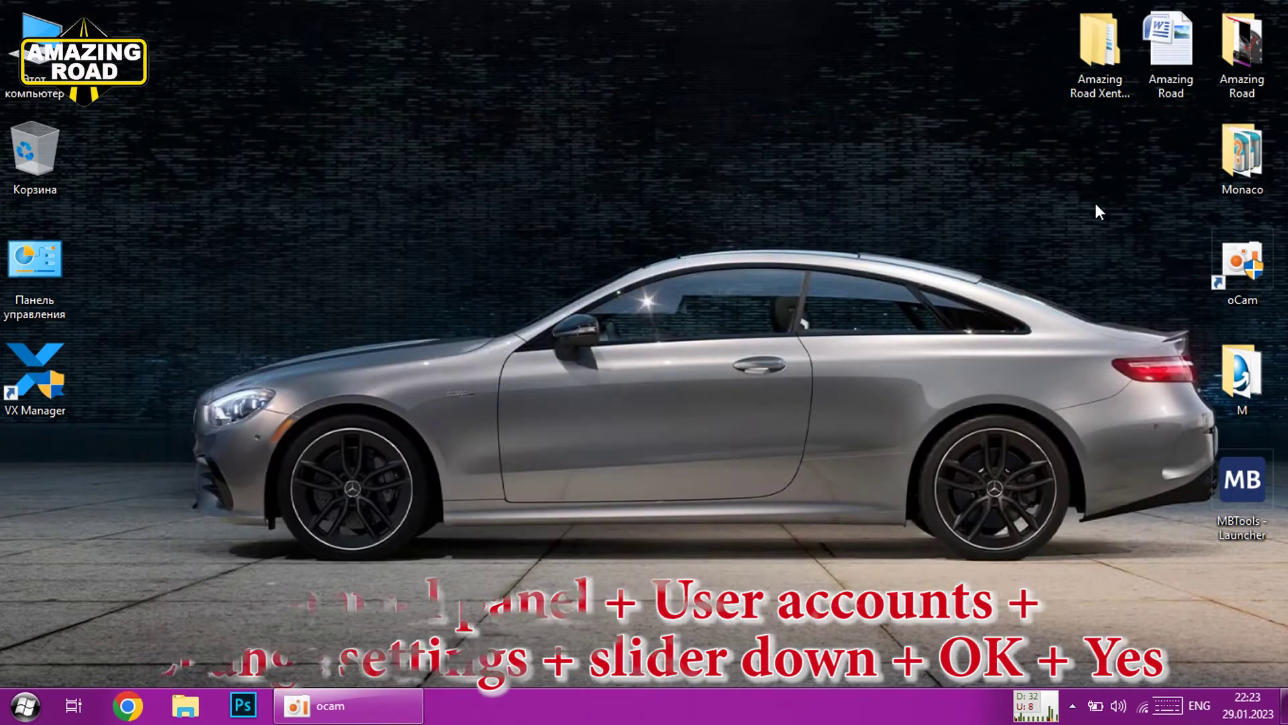
Run the start application from the XDOS 22.6.4 folder of the Xentry OpenShell package as administrator
double_click(1100, 64)
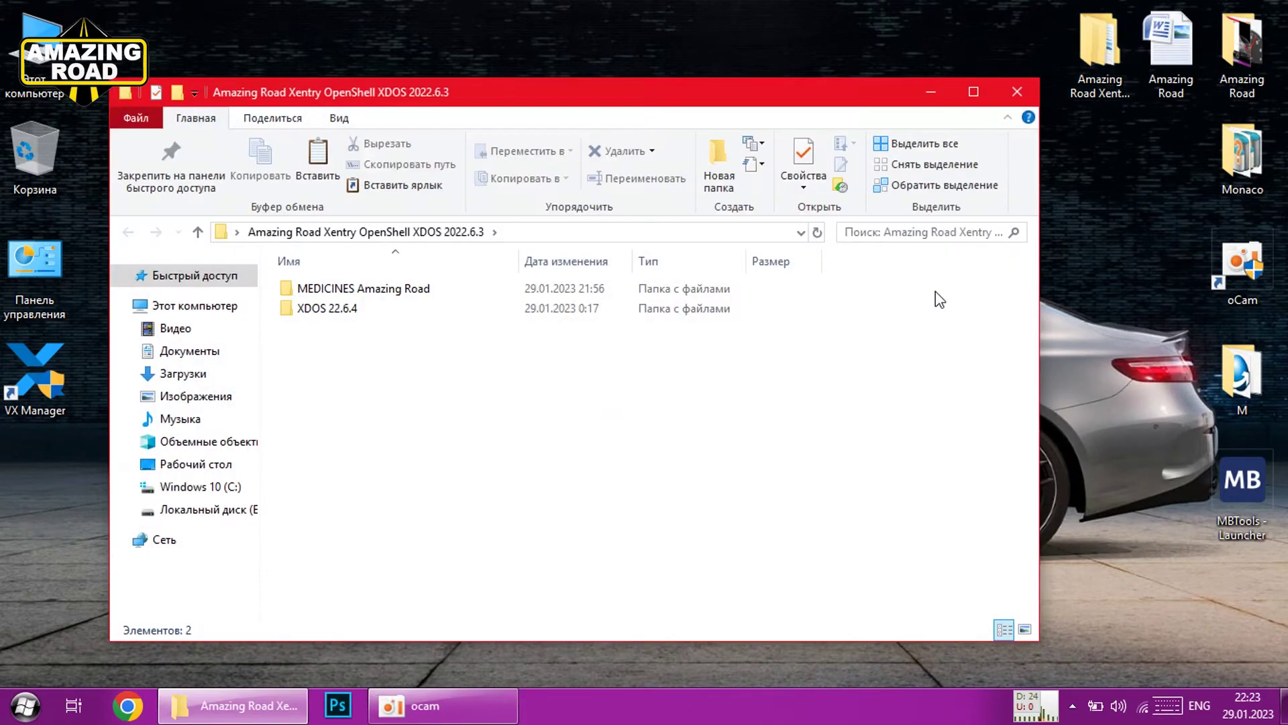
double_click(331, 313)
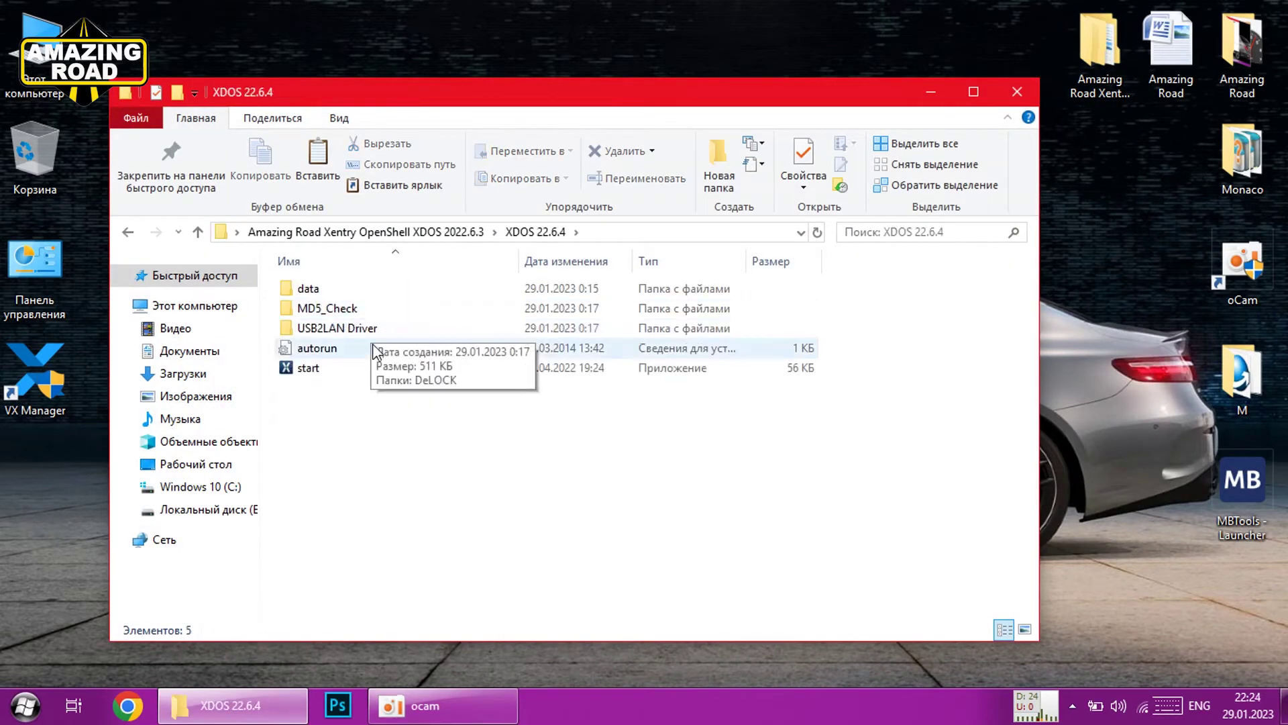
right_click(331, 369)
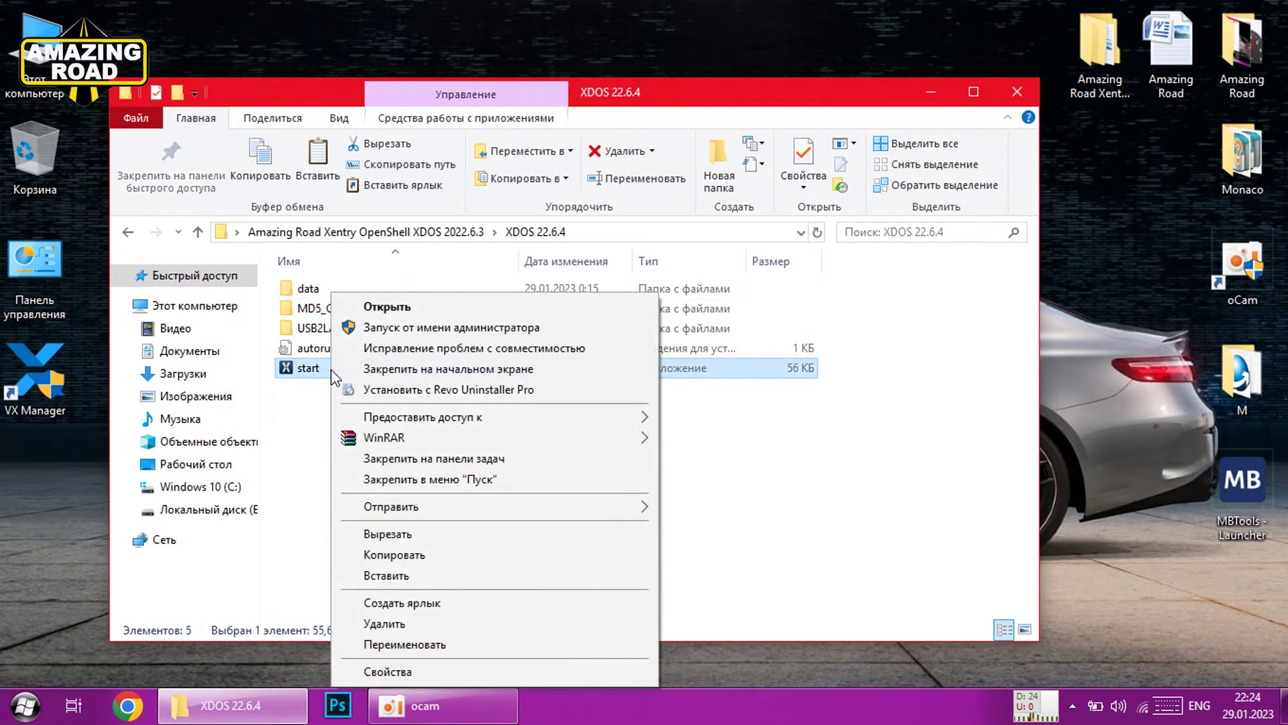
click(409, 328)
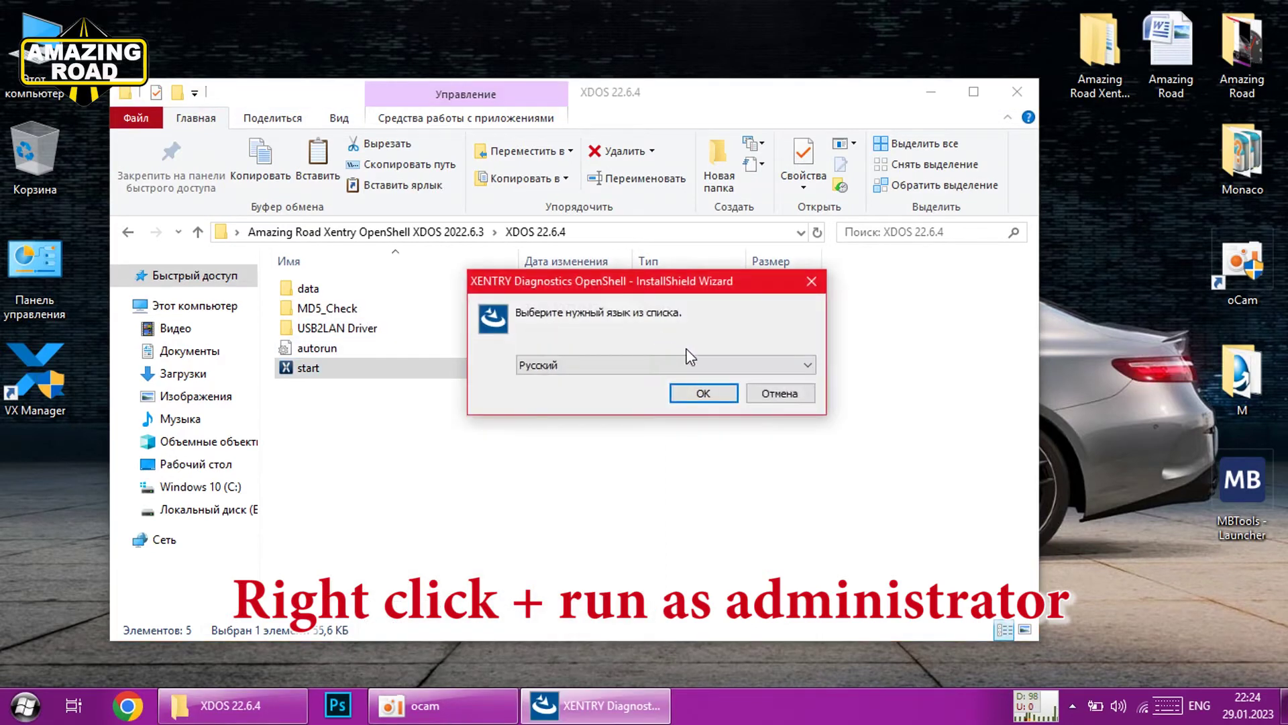
Choose Русский as the setup language and install the required Visual C++ and .NET Framework components
click(809, 364)
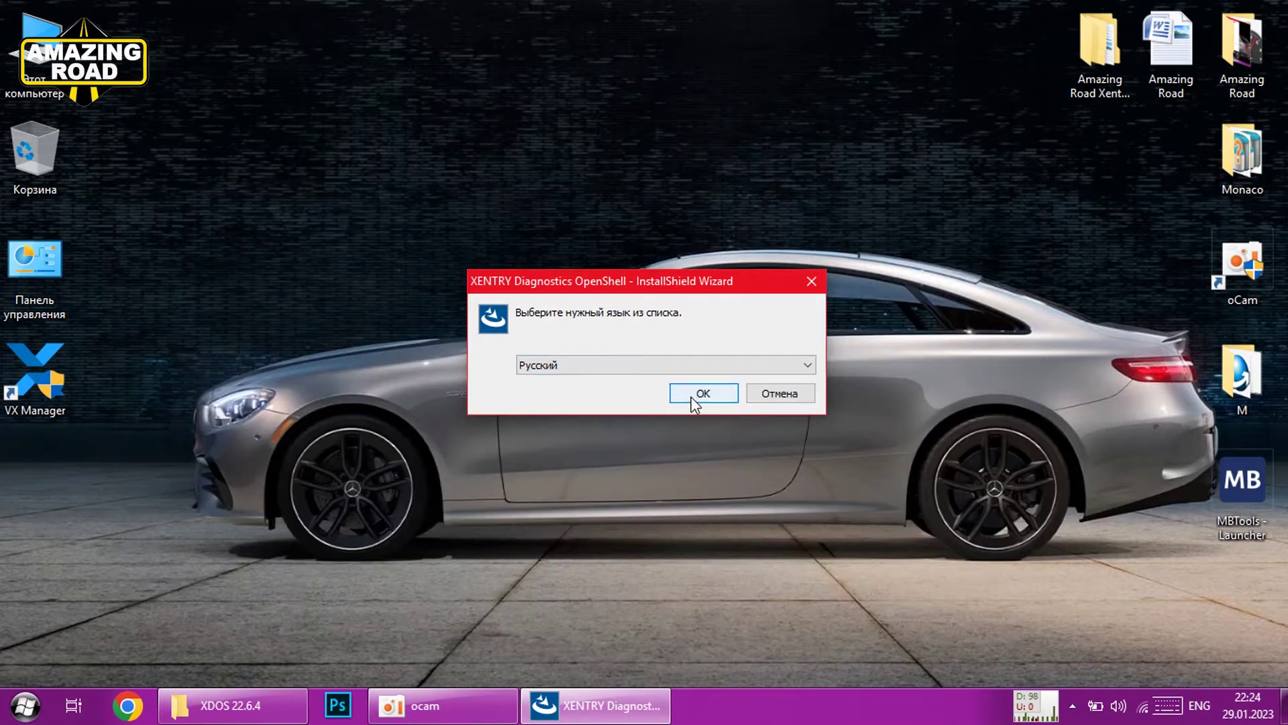
click(703, 394)
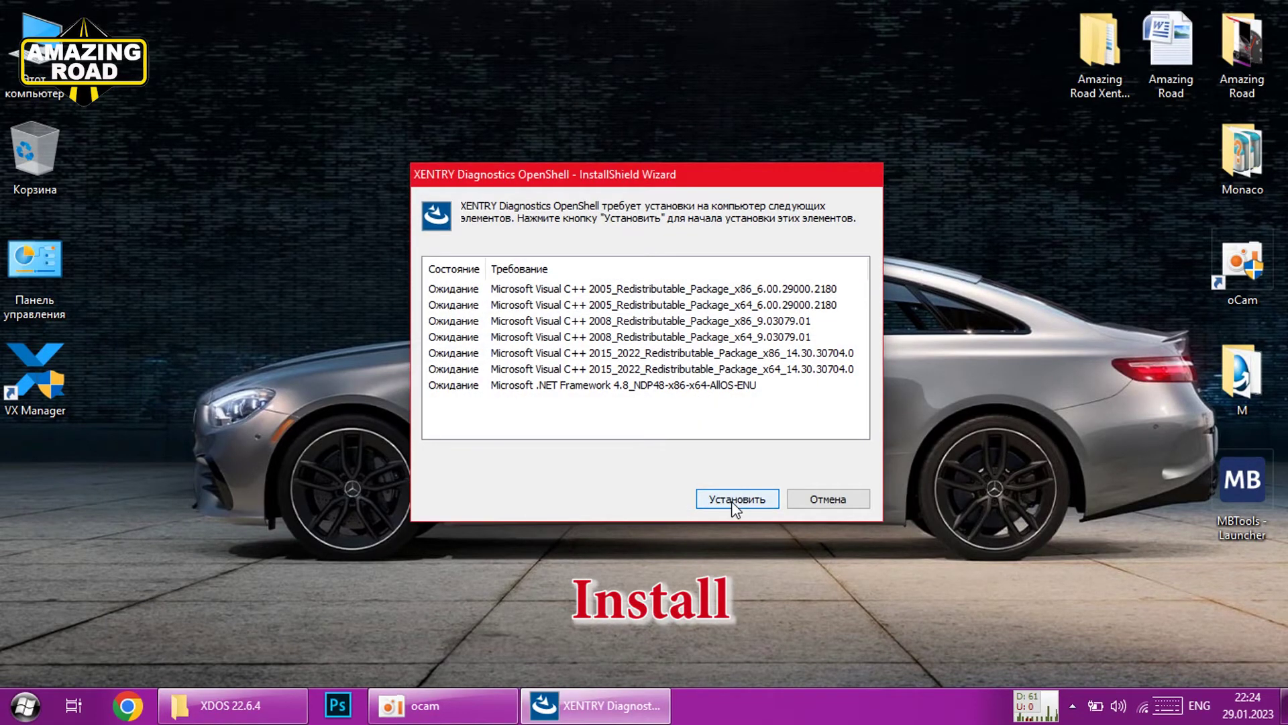
click(731, 501)
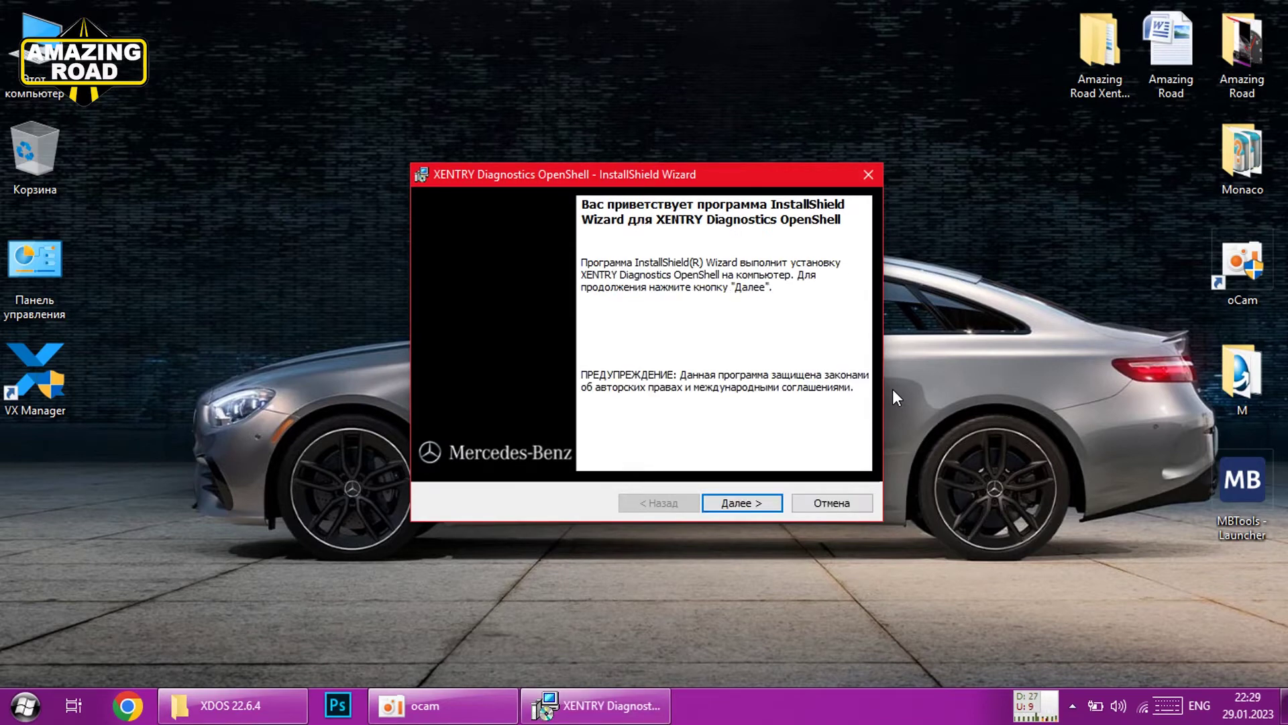
Accept the licence terms, install XENTRY Diagnostics OpenShell to C:\Program Files (x86)\Mercedes-Benz\ and finish the wizard
click(740, 510)
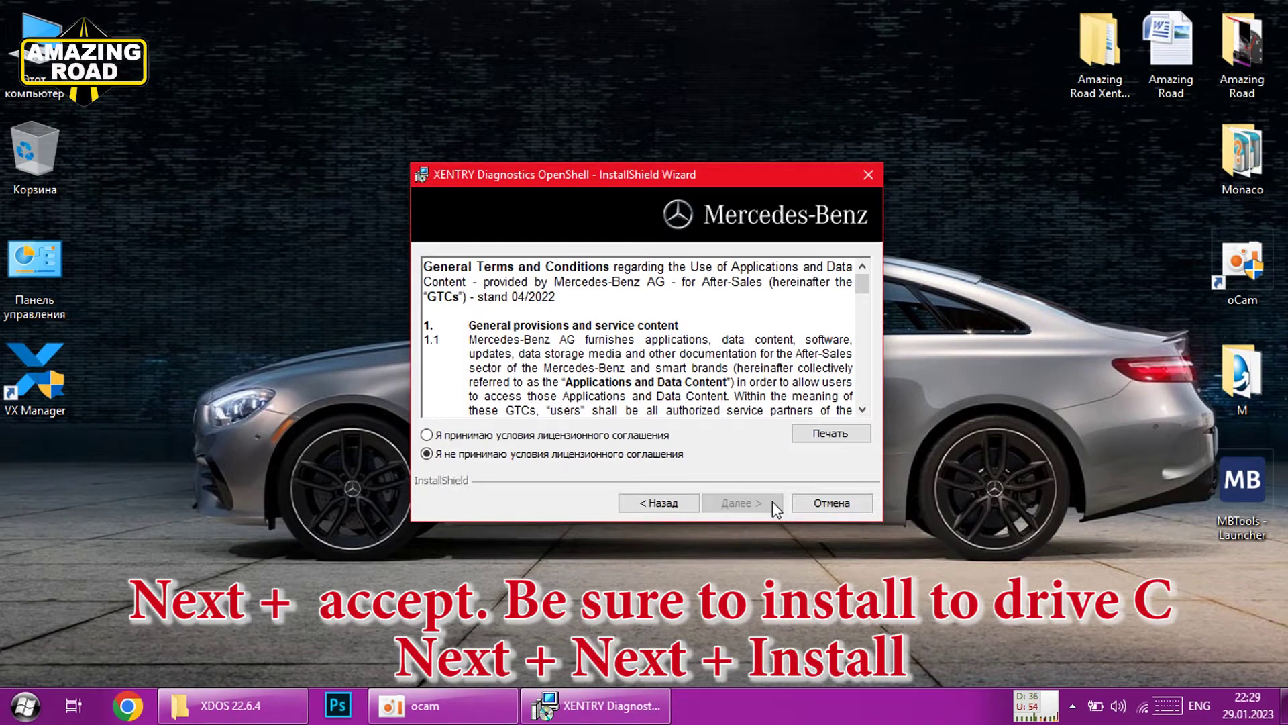
click(475, 435)
click(738, 504)
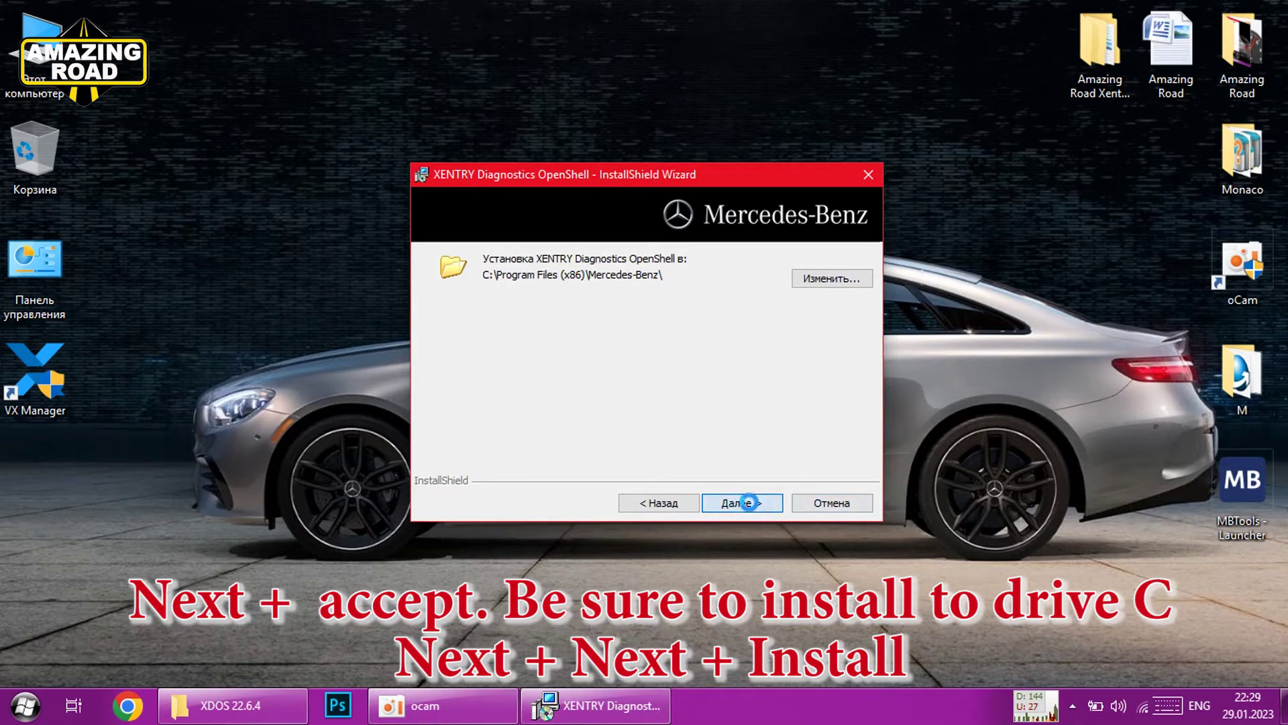
click(756, 511)
click(741, 516)
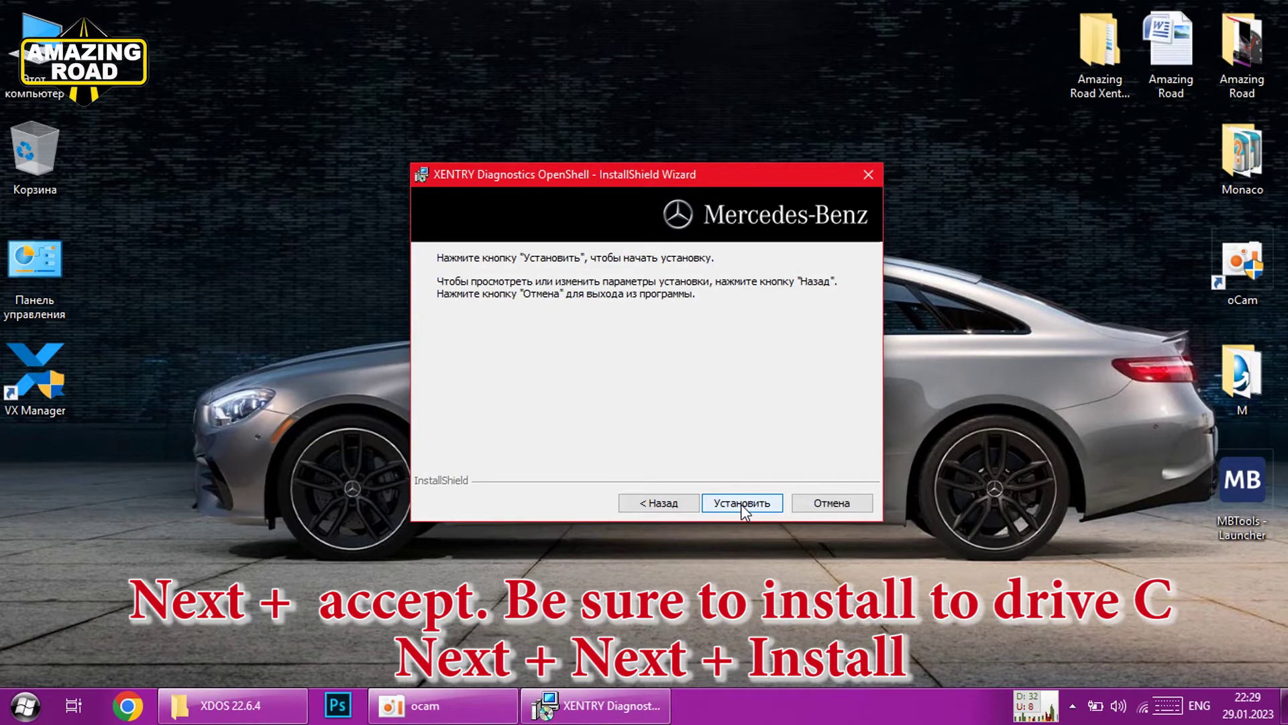
click(740, 504)
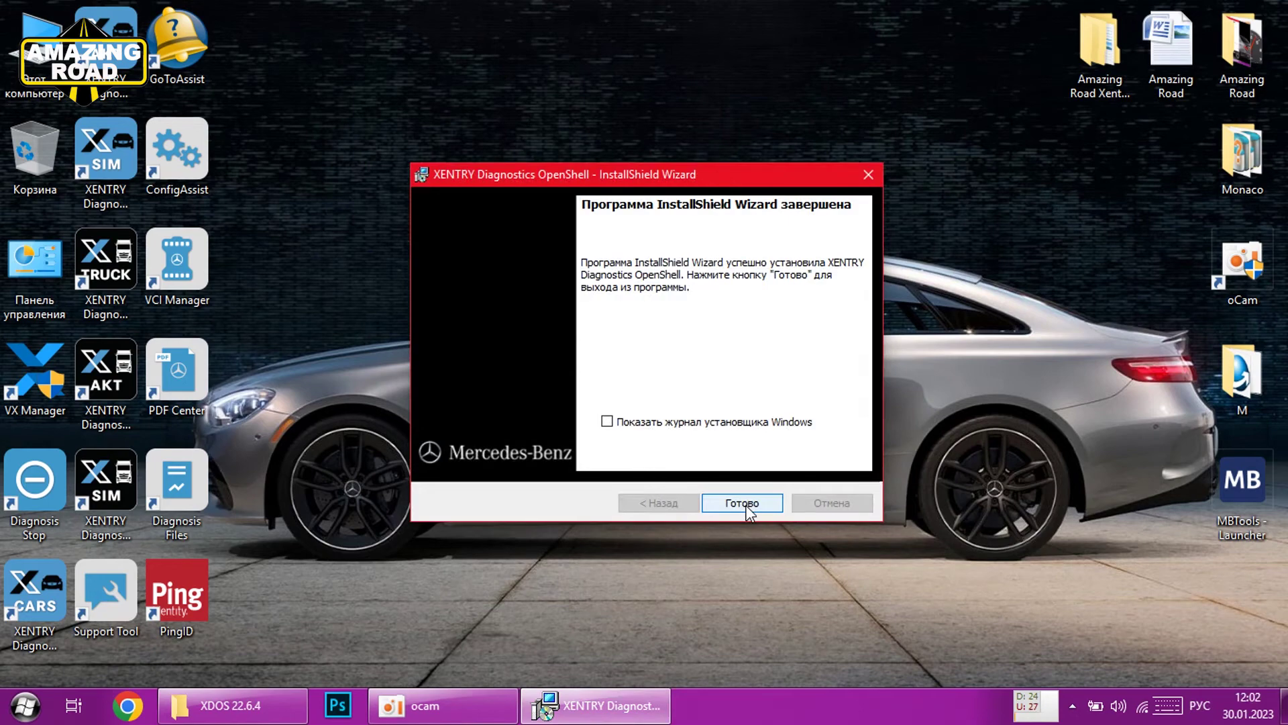
click(742, 503)
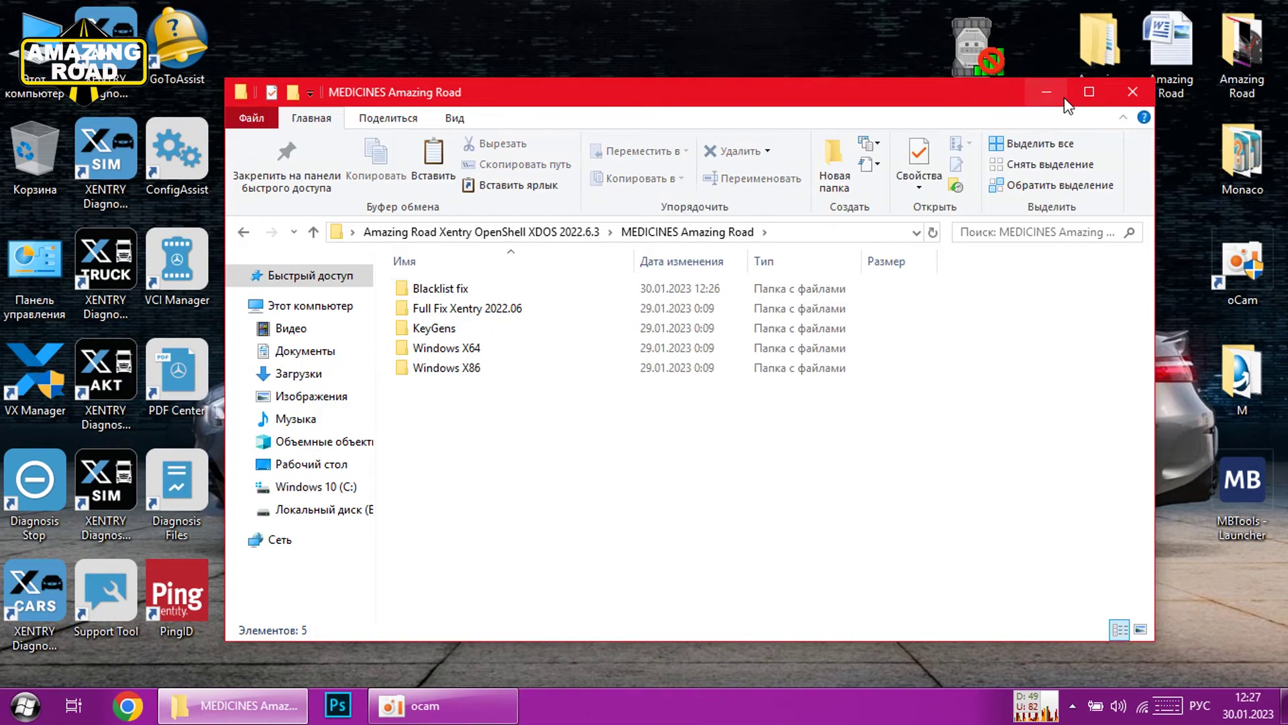
Launch XENTRY Diagnostics for cars from the desktop
key(super+d)
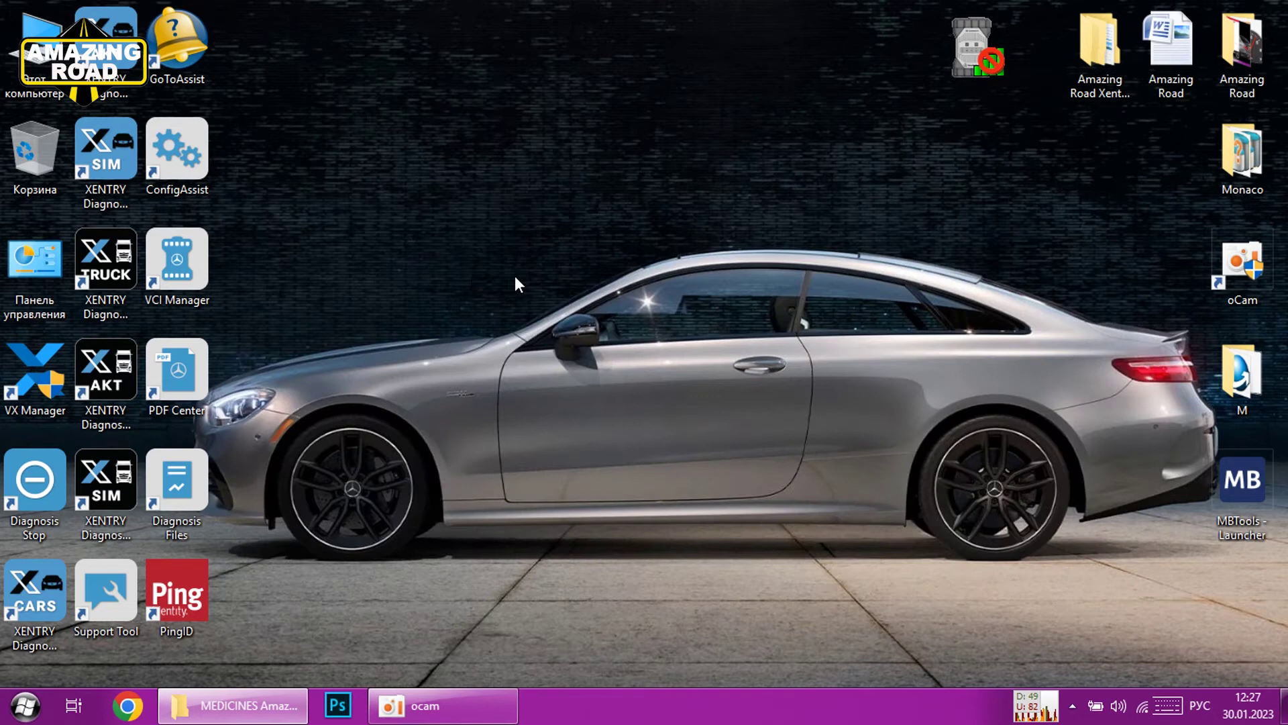
double_click(34, 583)
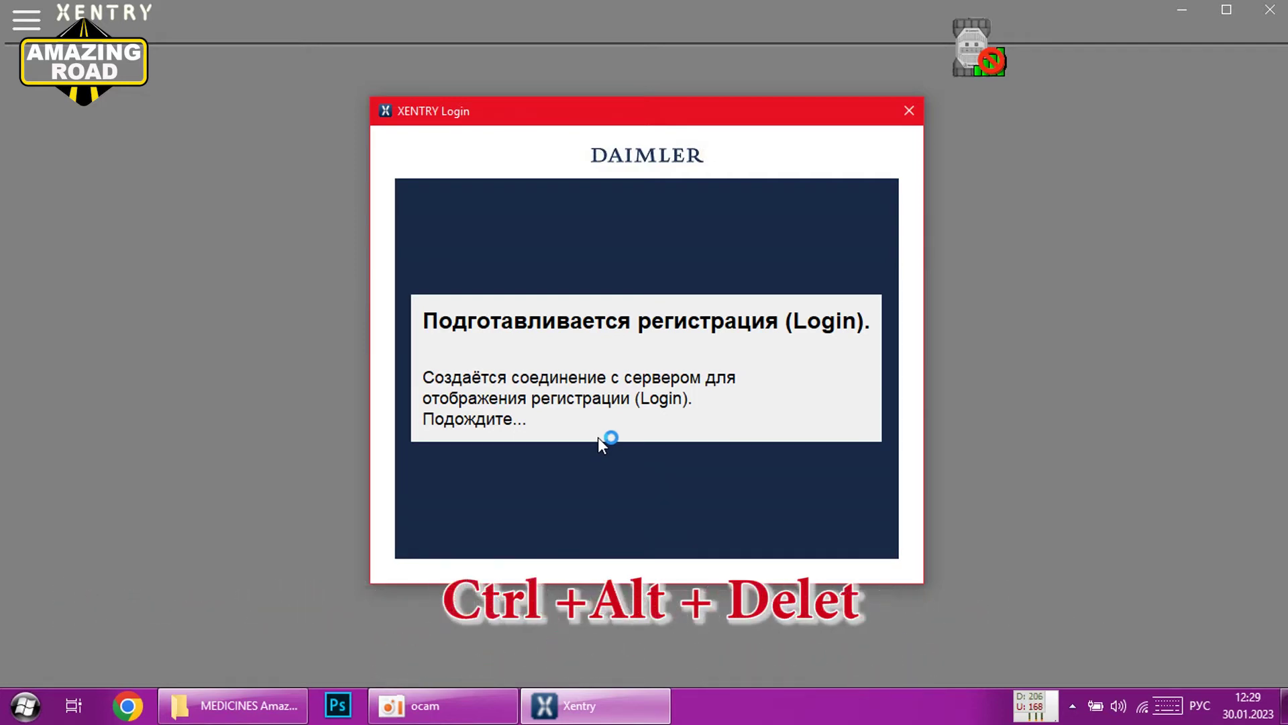
End the XENTRY Diagnosis VCI and Zulu Platform x64 Architecture tasks in Task Manager, then close it
key(ctrl+alt+Delete)
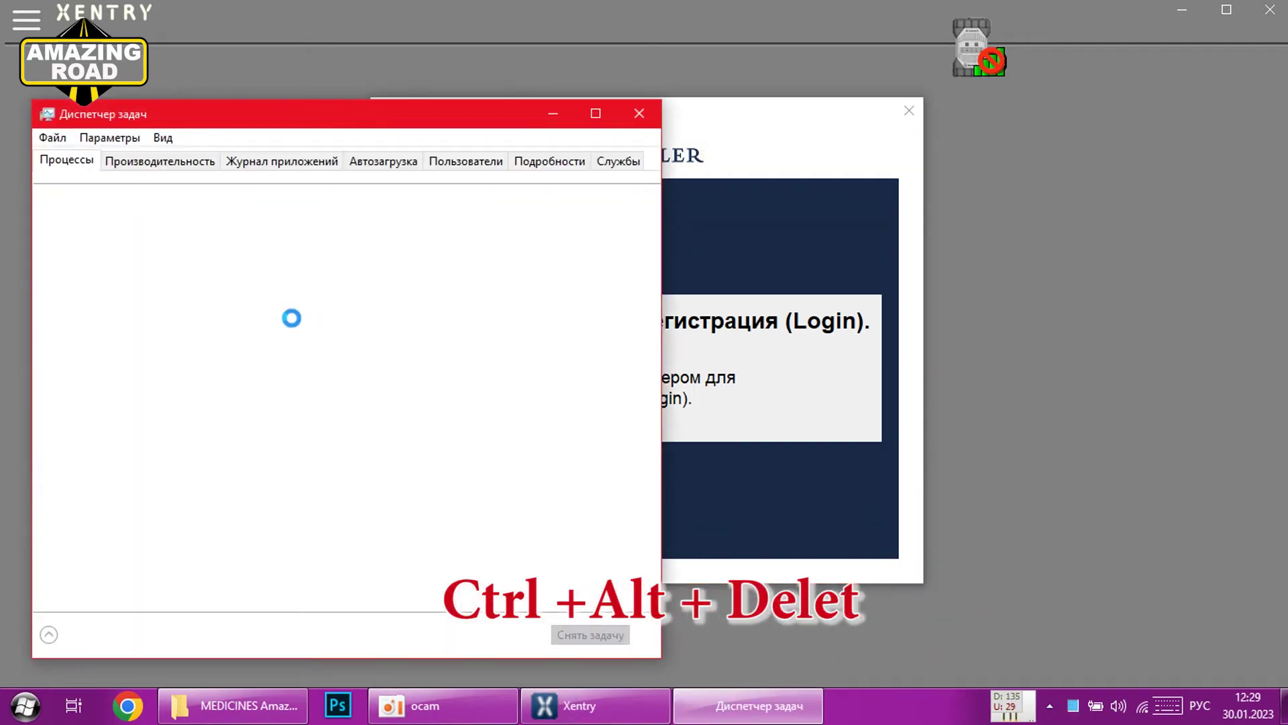
click(172, 302)
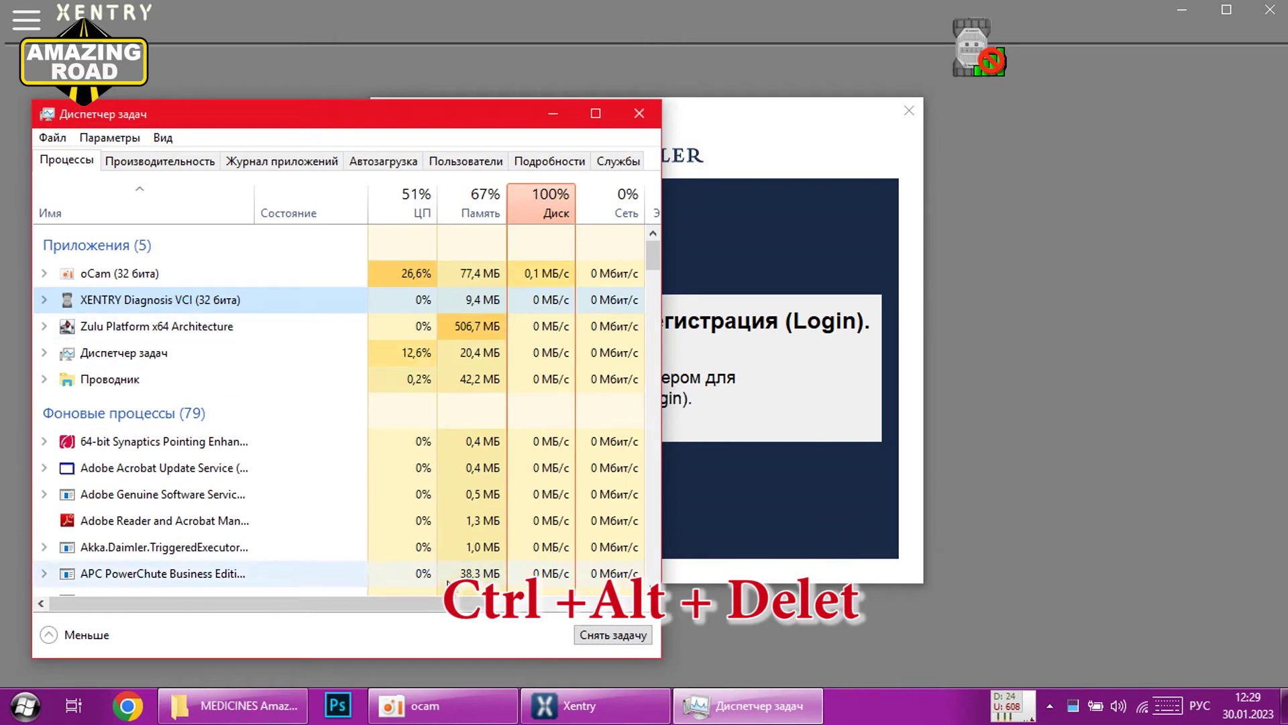
click(612, 635)
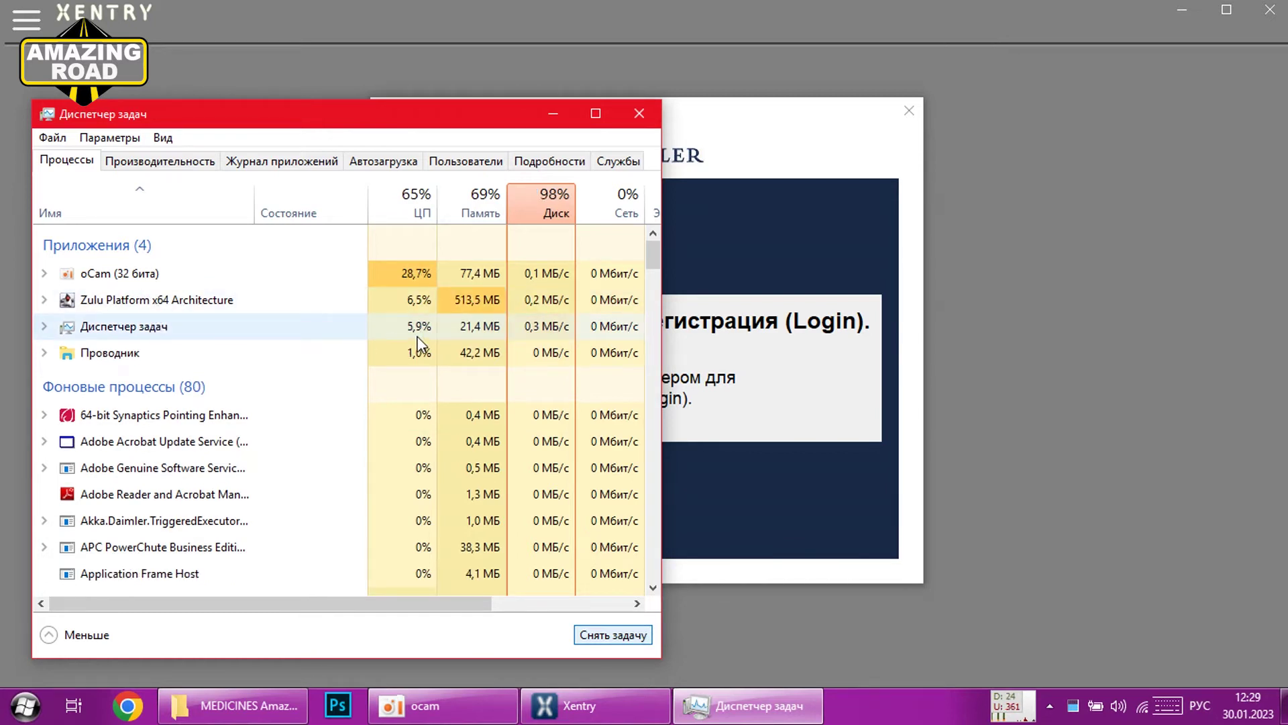
click(143, 303)
click(581, 623)
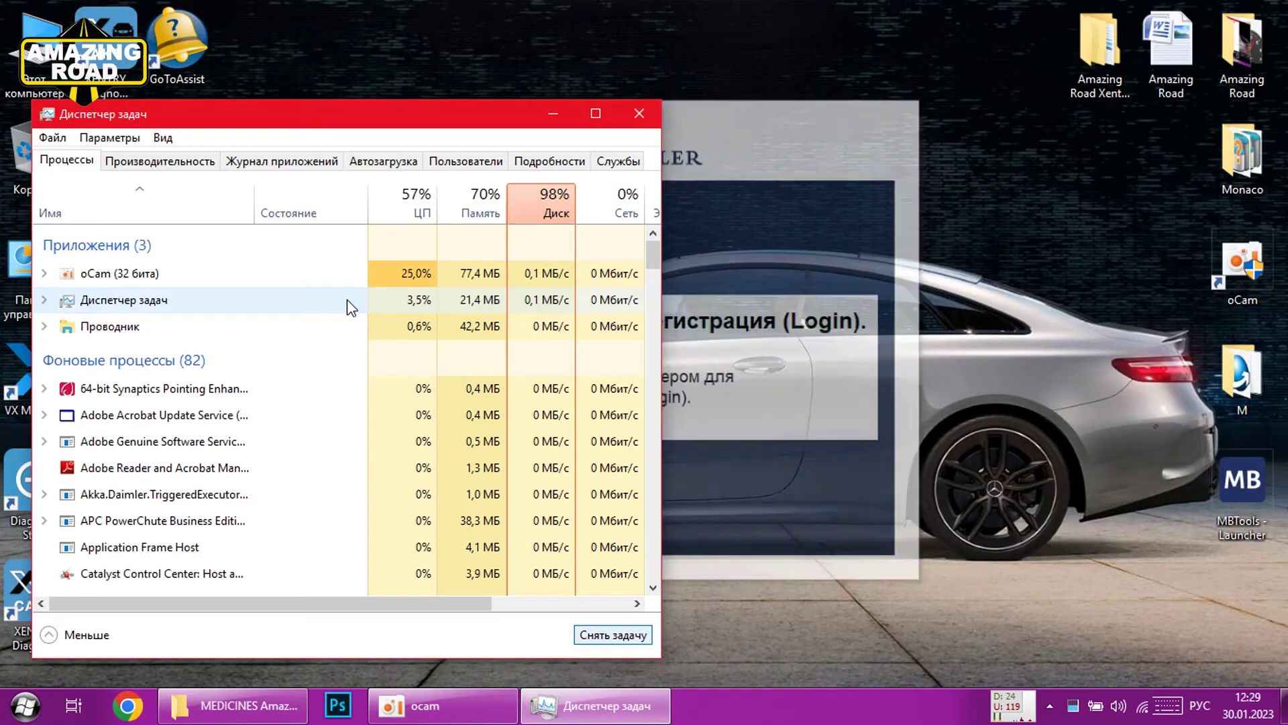
click(639, 113)
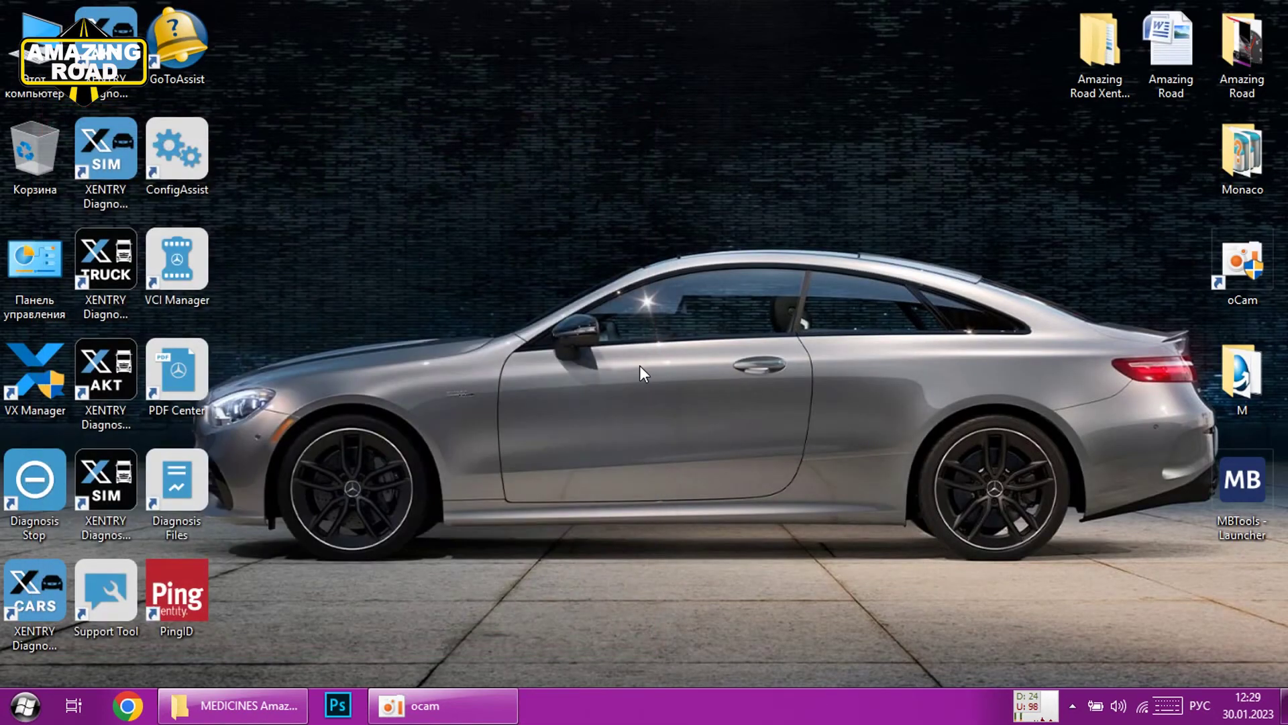
Start XENTRY Diagnostics for cars again, choose the Mercedes-Benz brand and show its passenger car models
key(alt+Tab)
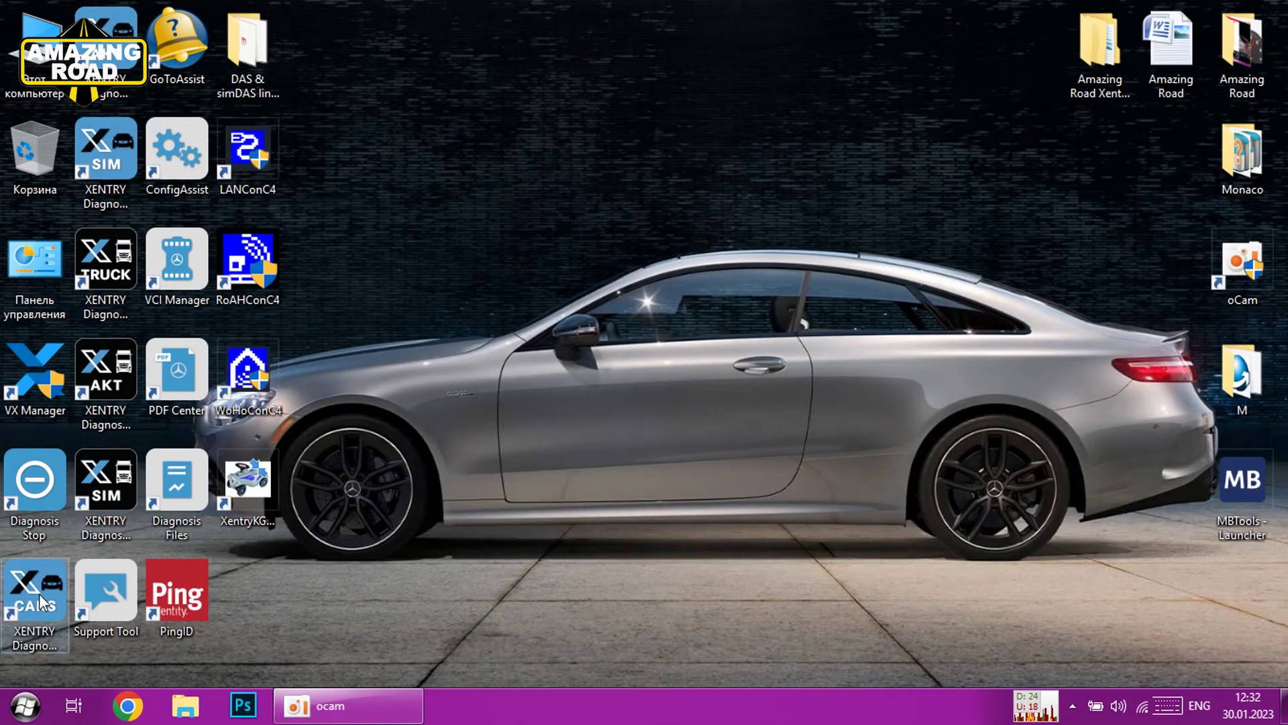
double_click(38, 594)
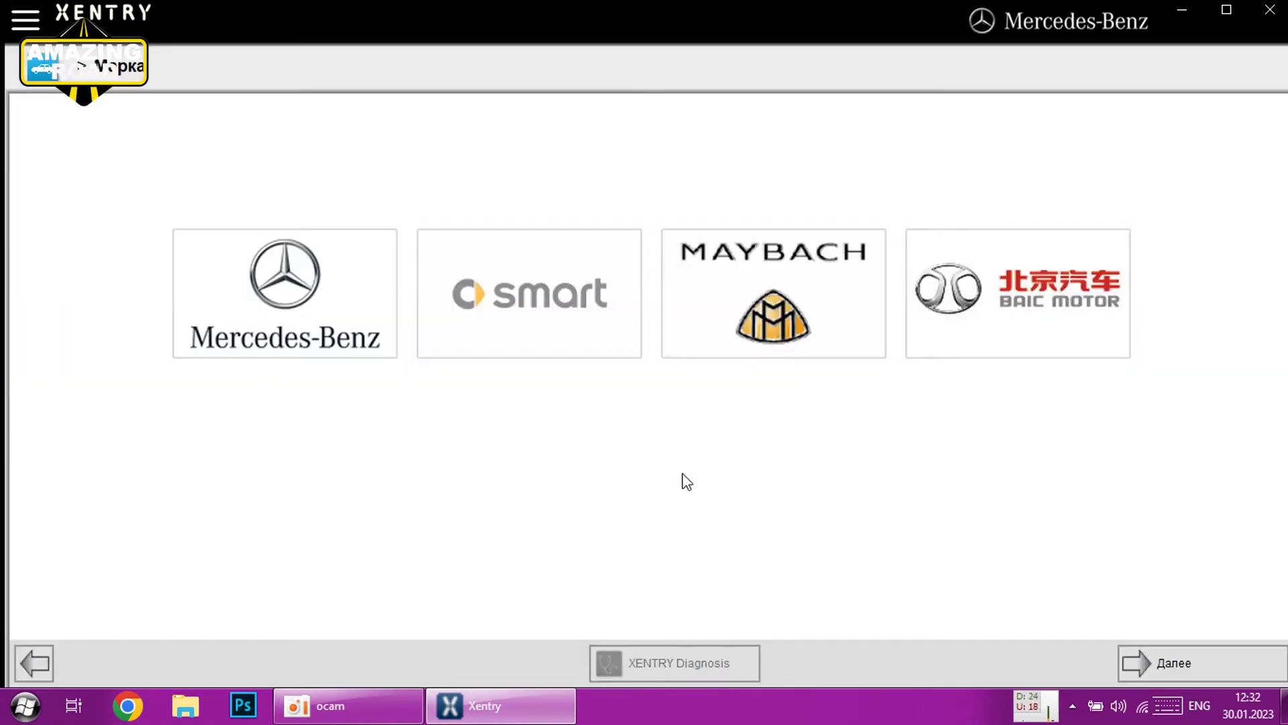
click(288, 299)
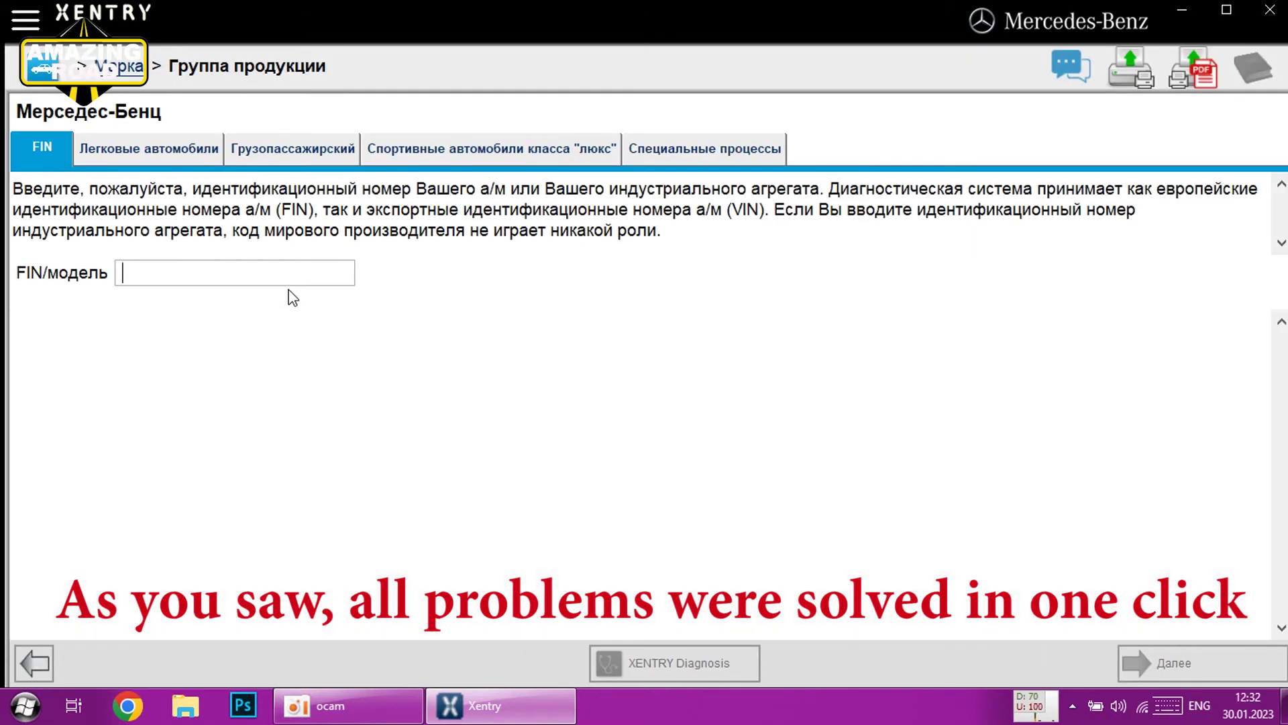
click(155, 156)
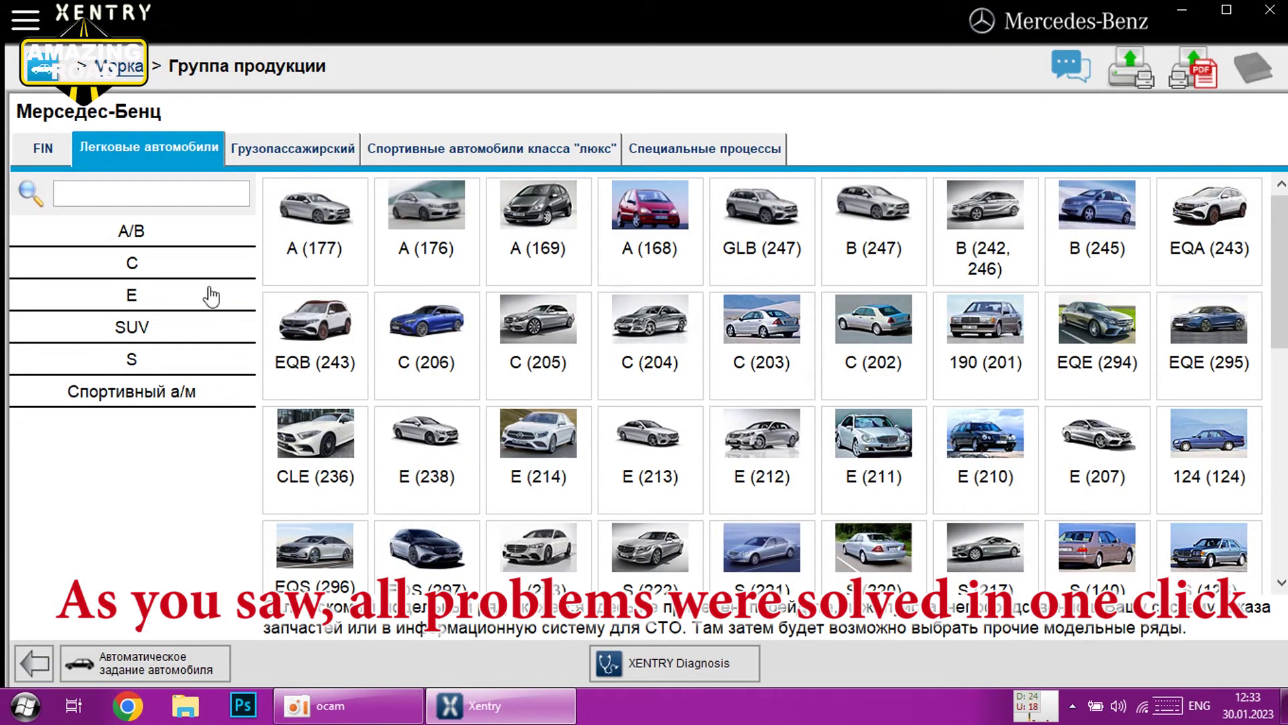
Look through the Mercedes-Benz passenger car models by class: A/B, C, E, SUV and S
click(157, 240)
click(153, 271)
click(143, 303)
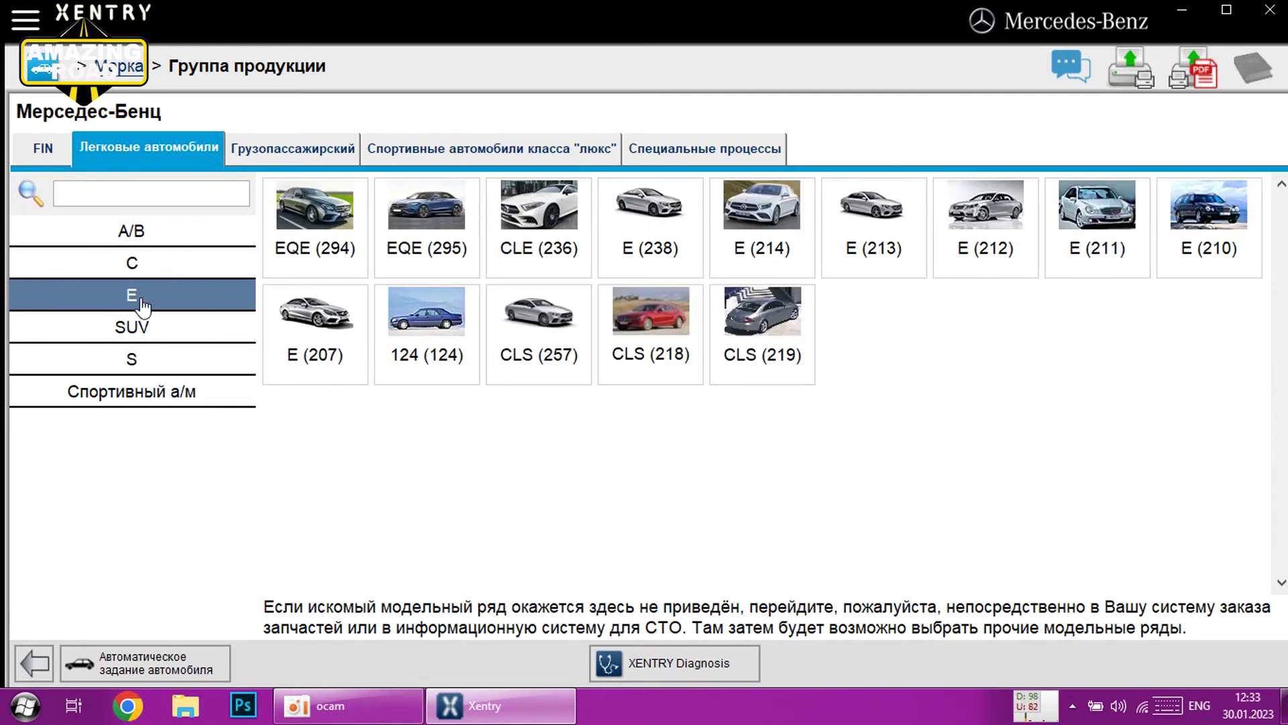
click(144, 332)
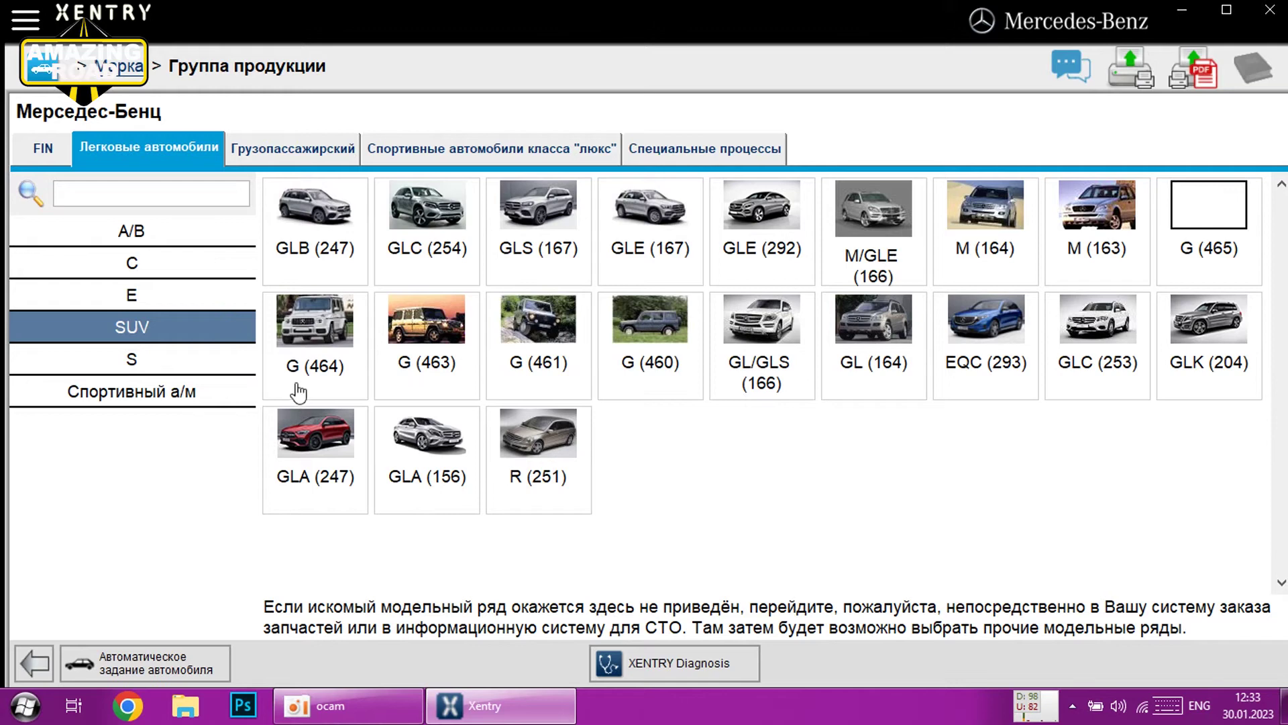
click(180, 361)
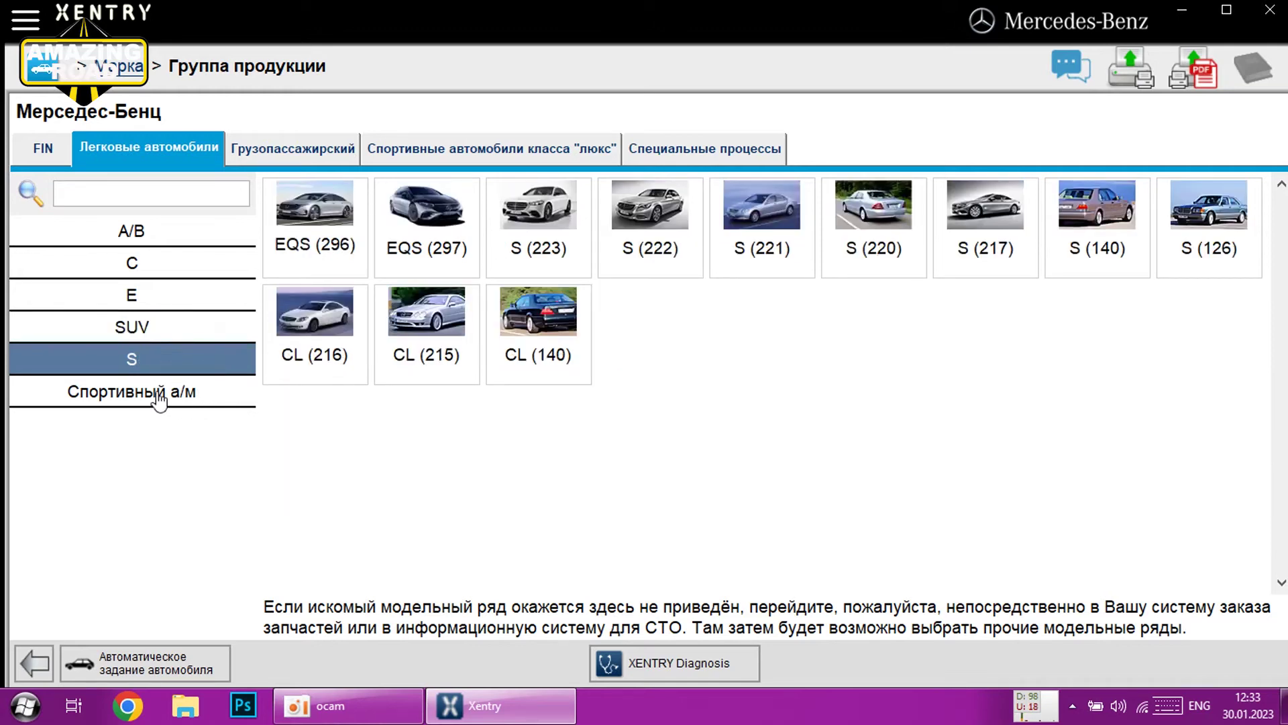
Review the van, luxury sports car and special process groups, and return to the passenger cars
click(295, 156)
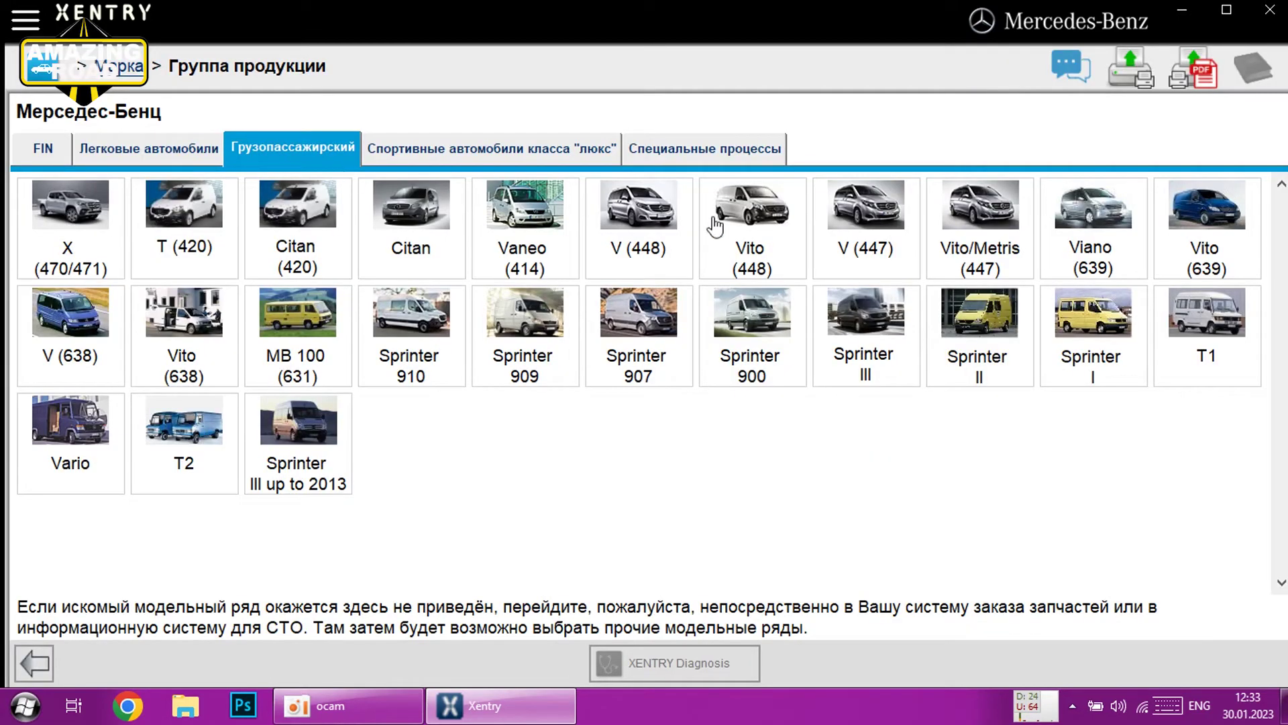
click(462, 159)
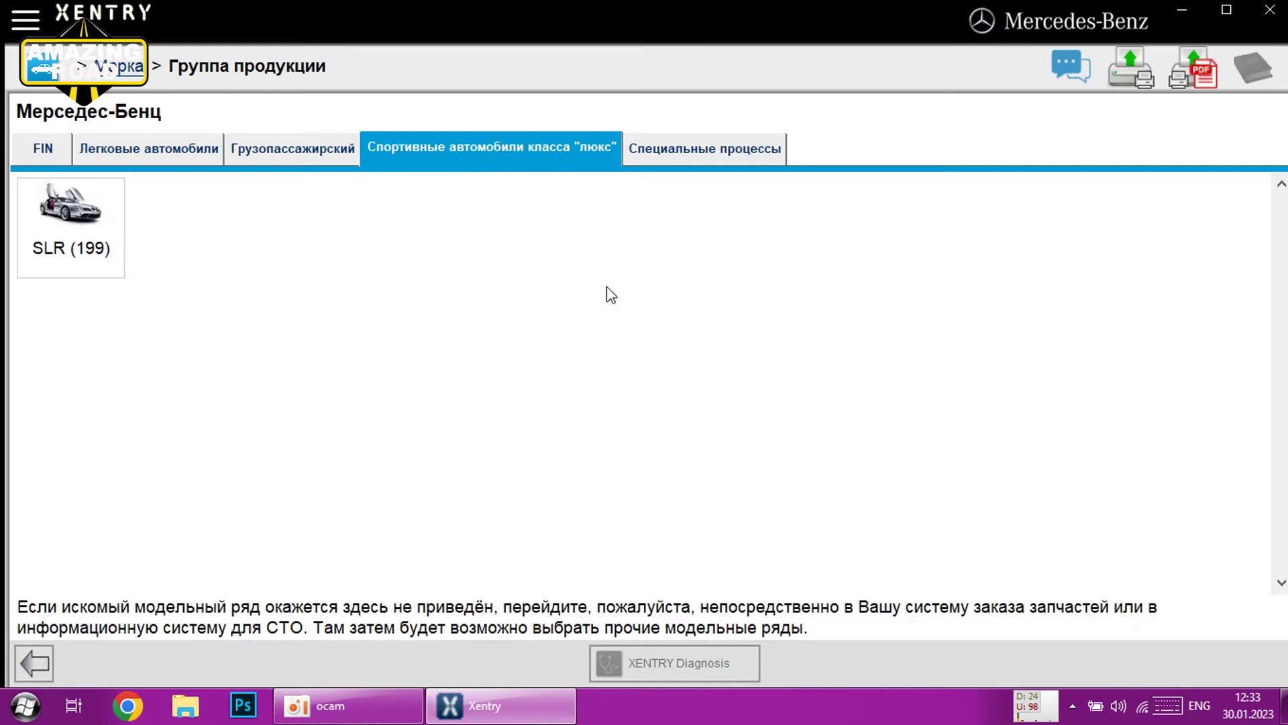
click(667, 160)
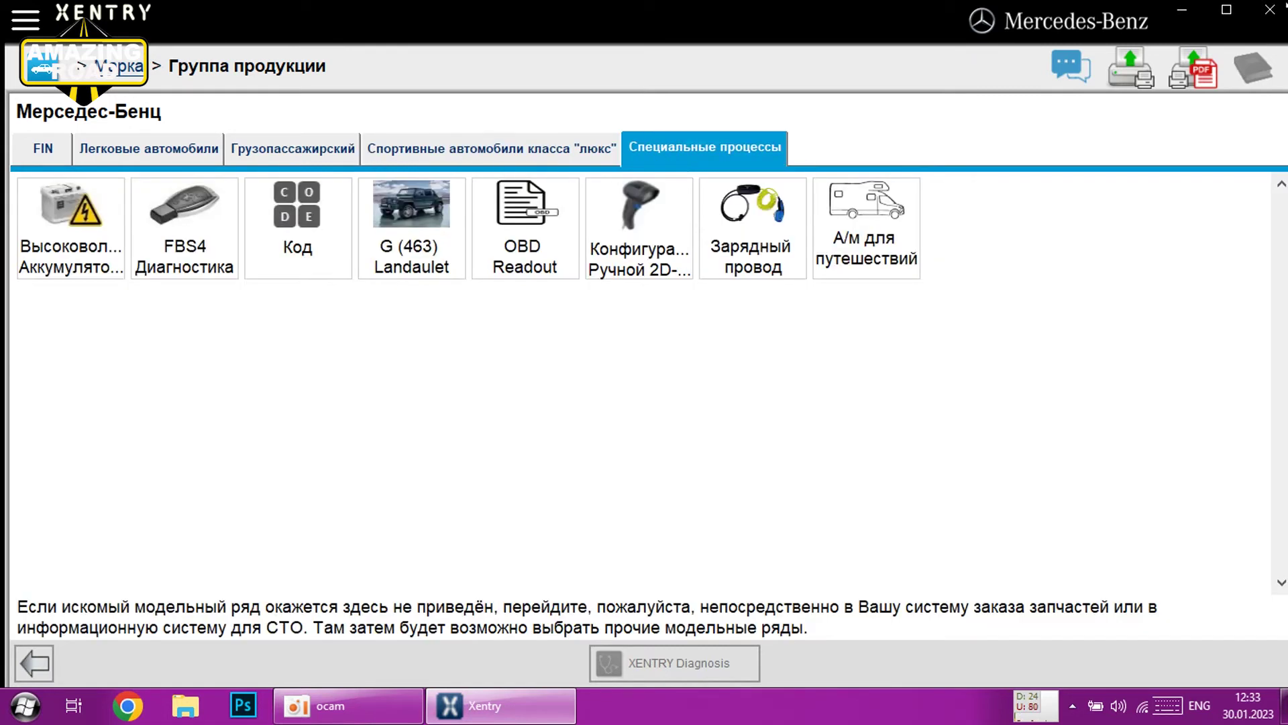
click(147, 149)
Open the WIS/ASRA entry, and bring up the Mercedes-Benz passenger car models again from the brand selection
click(20, 29)
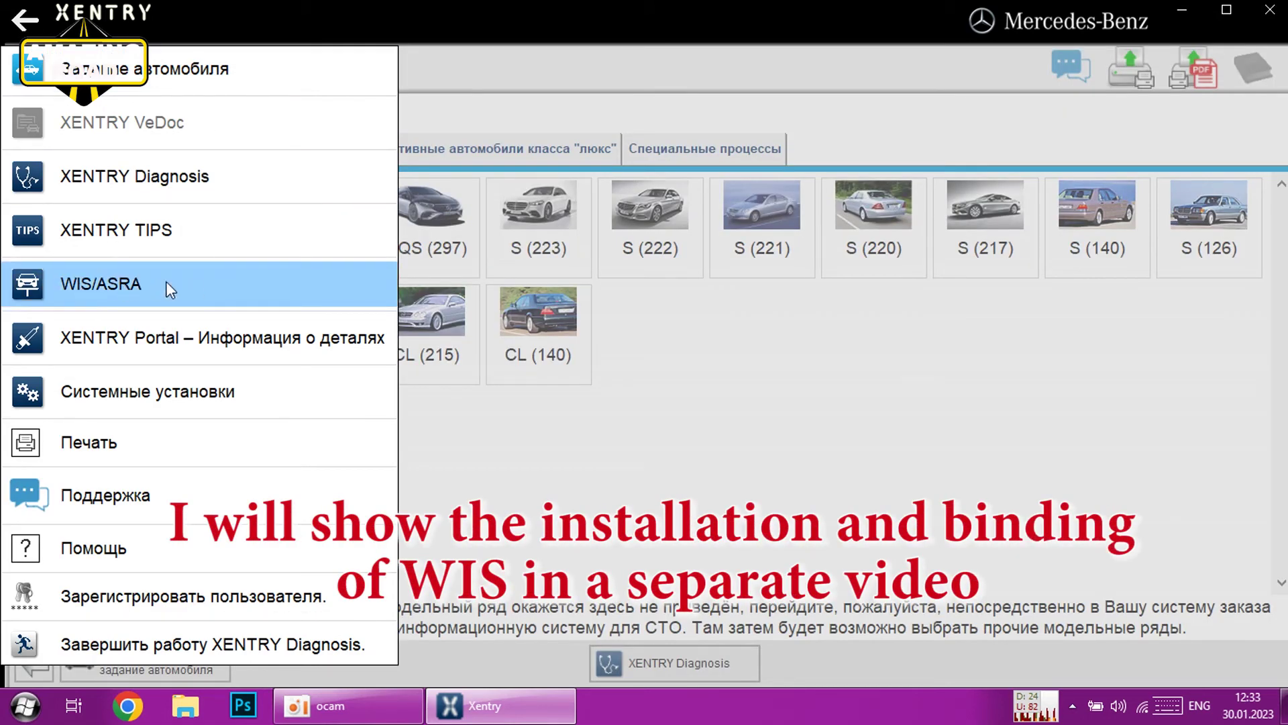
click(126, 281)
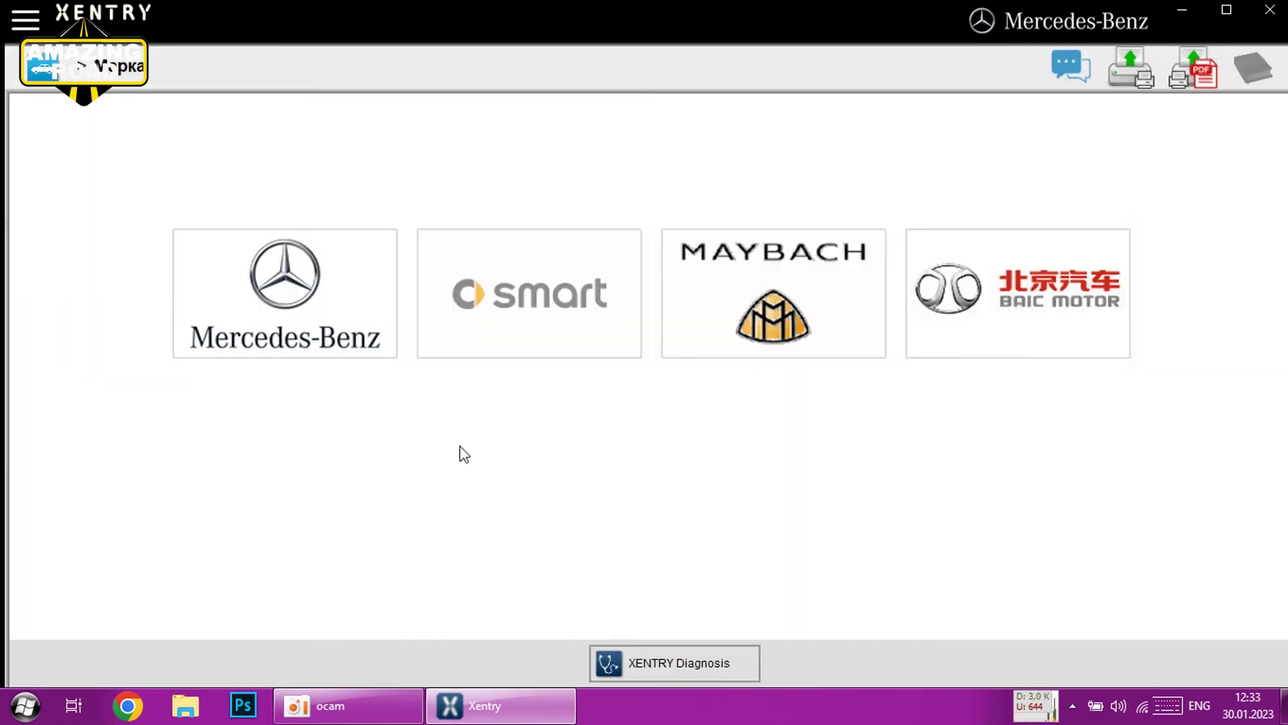
click(296, 299)
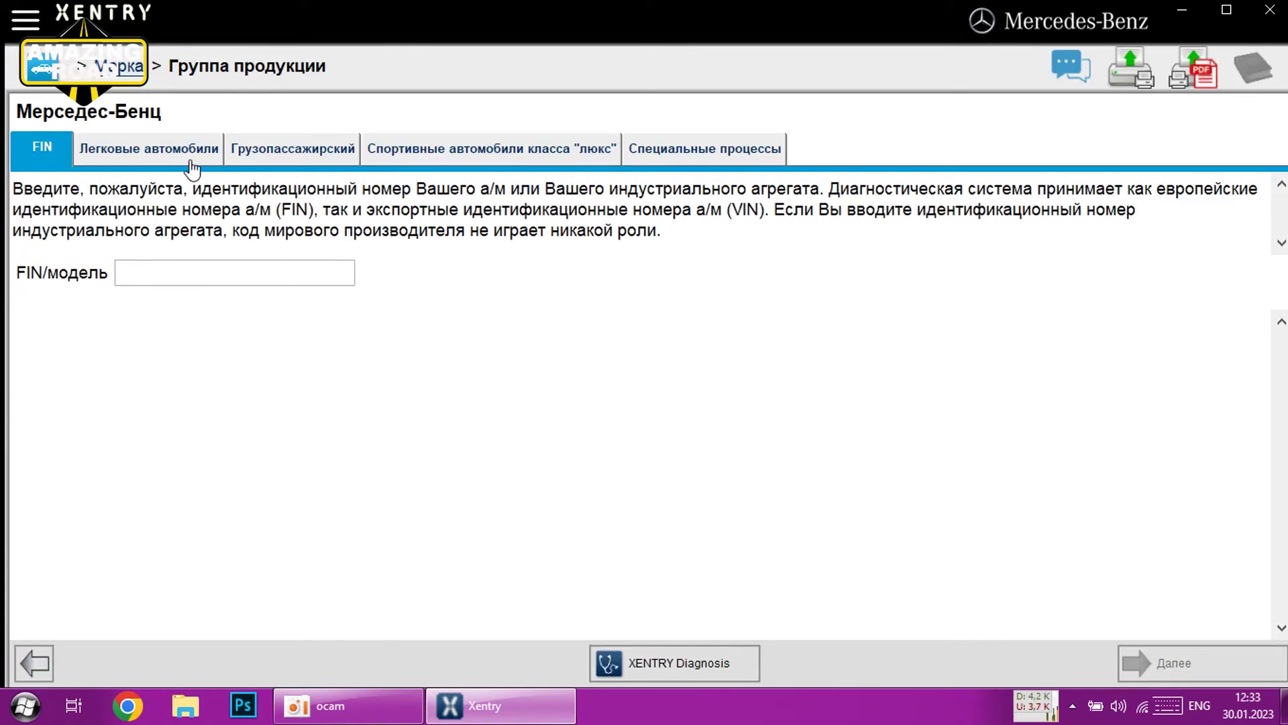
click(187, 158)
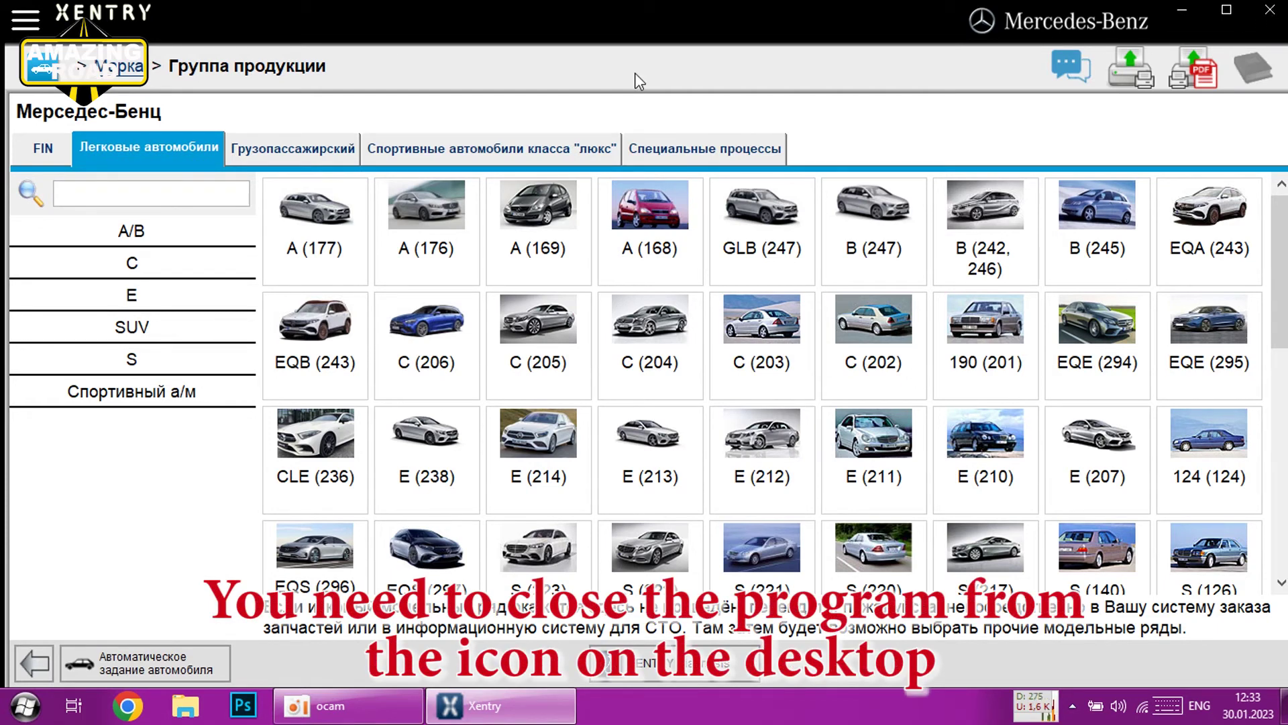
Try to end XENTRY Diagnosis from within the program, and shut it down with Diagnosis Stop on the desktop
click(11, 26)
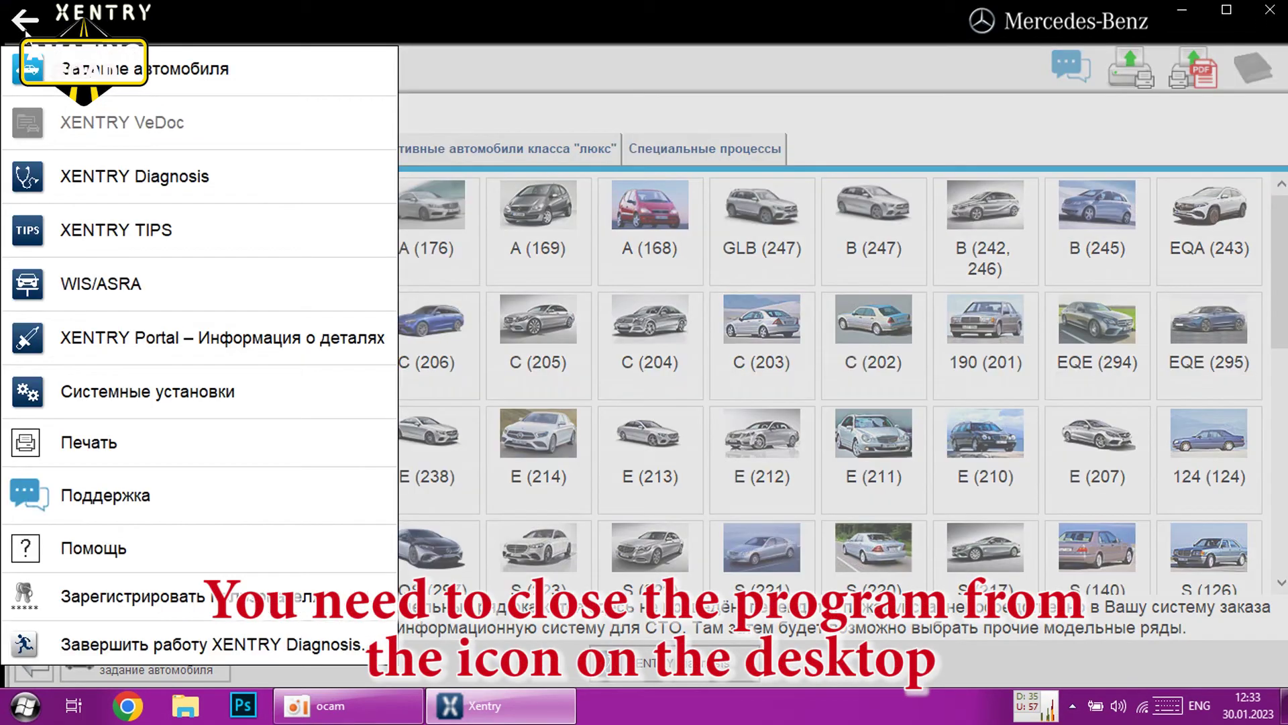
click(162, 645)
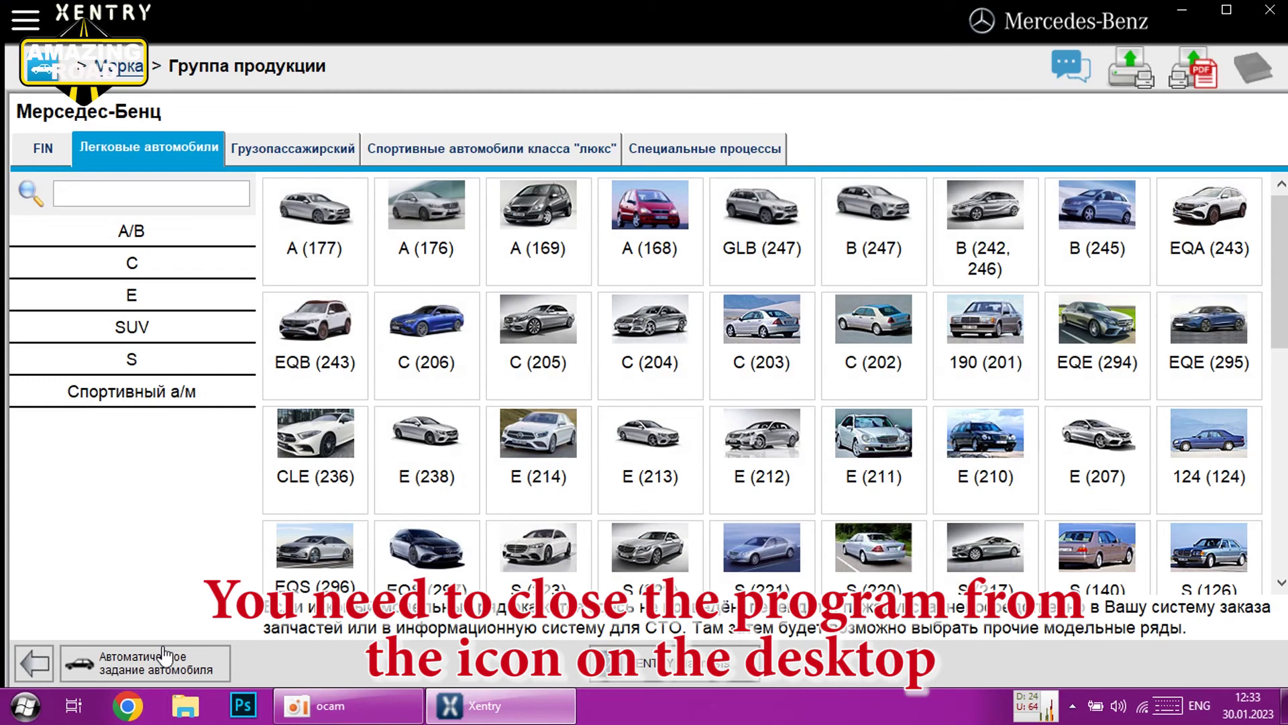
click(1192, 9)
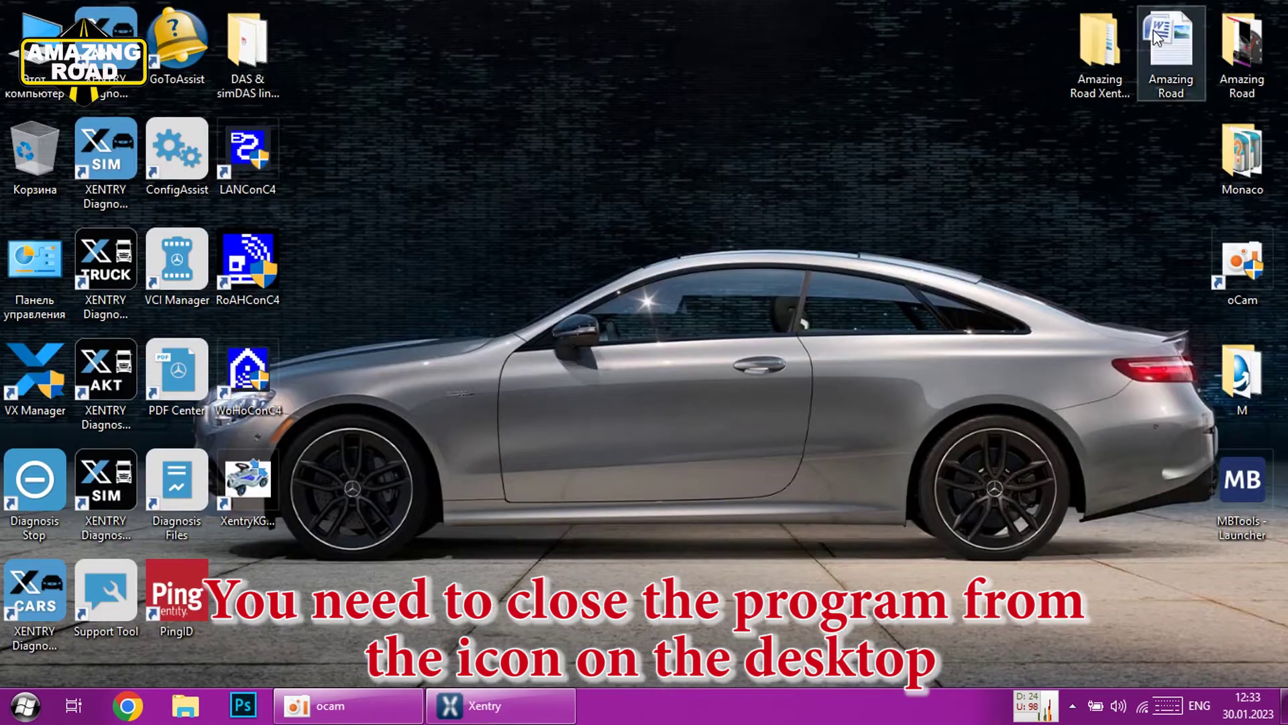
double_click(38, 476)
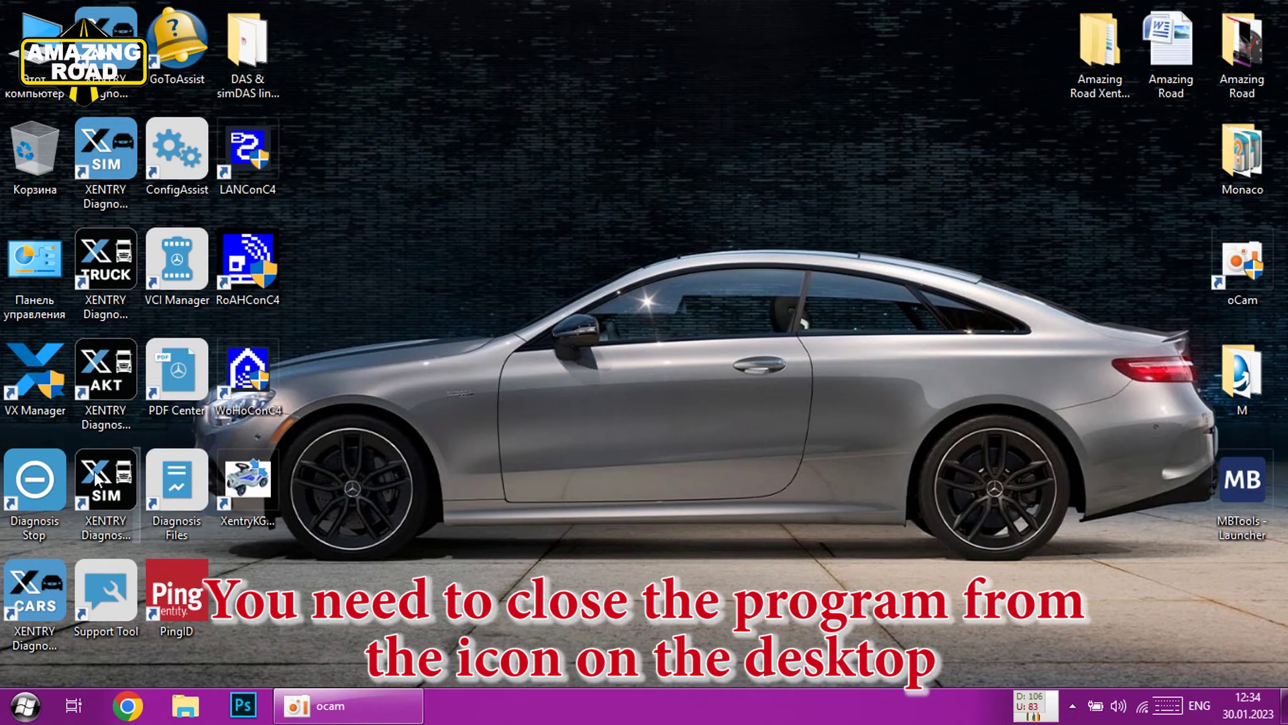
Launch XENTRY Diagnosis for trucks from the desktop, choose the Mercedes-Benz brand and show its truck models
double_click(119, 258)
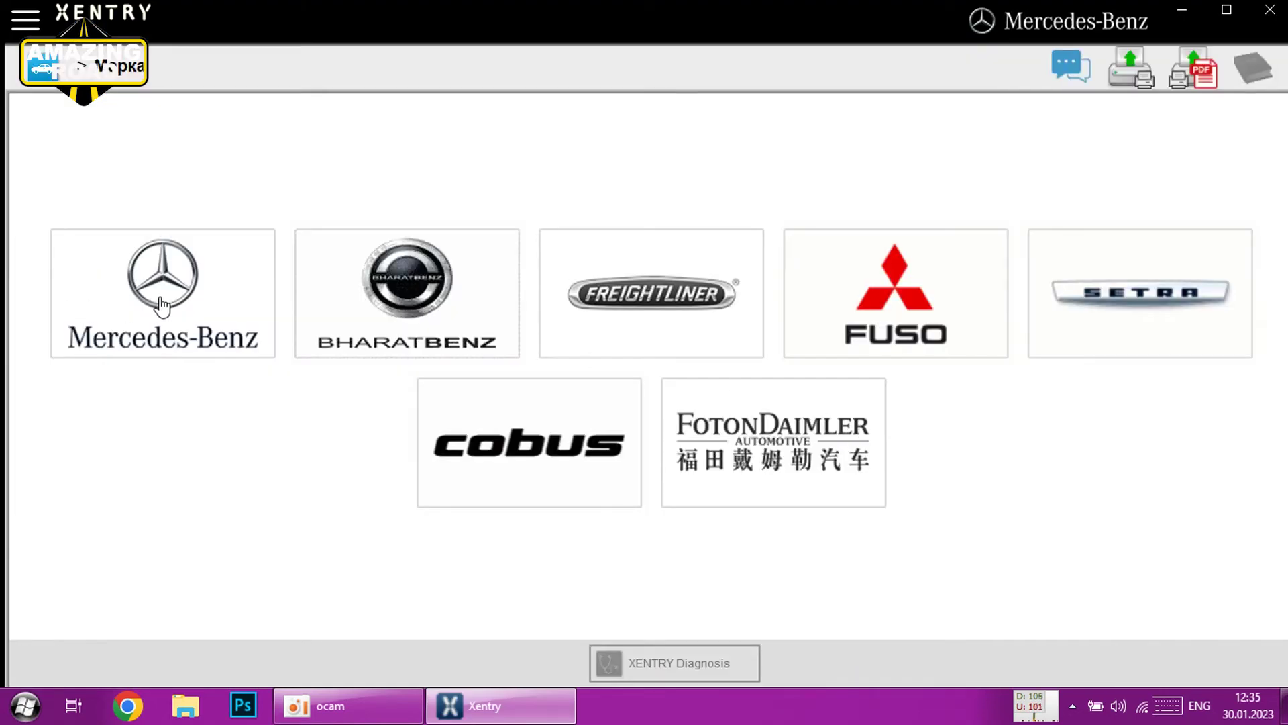
click(110, 260)
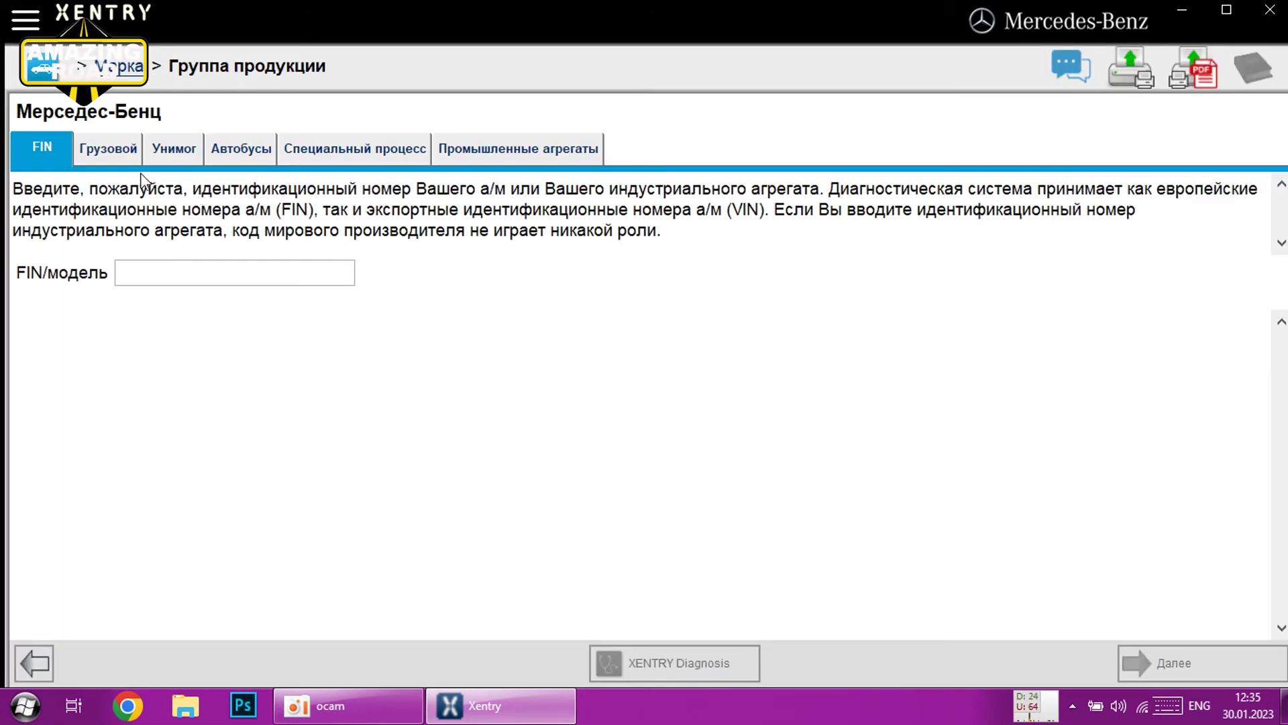
click(126, 148)
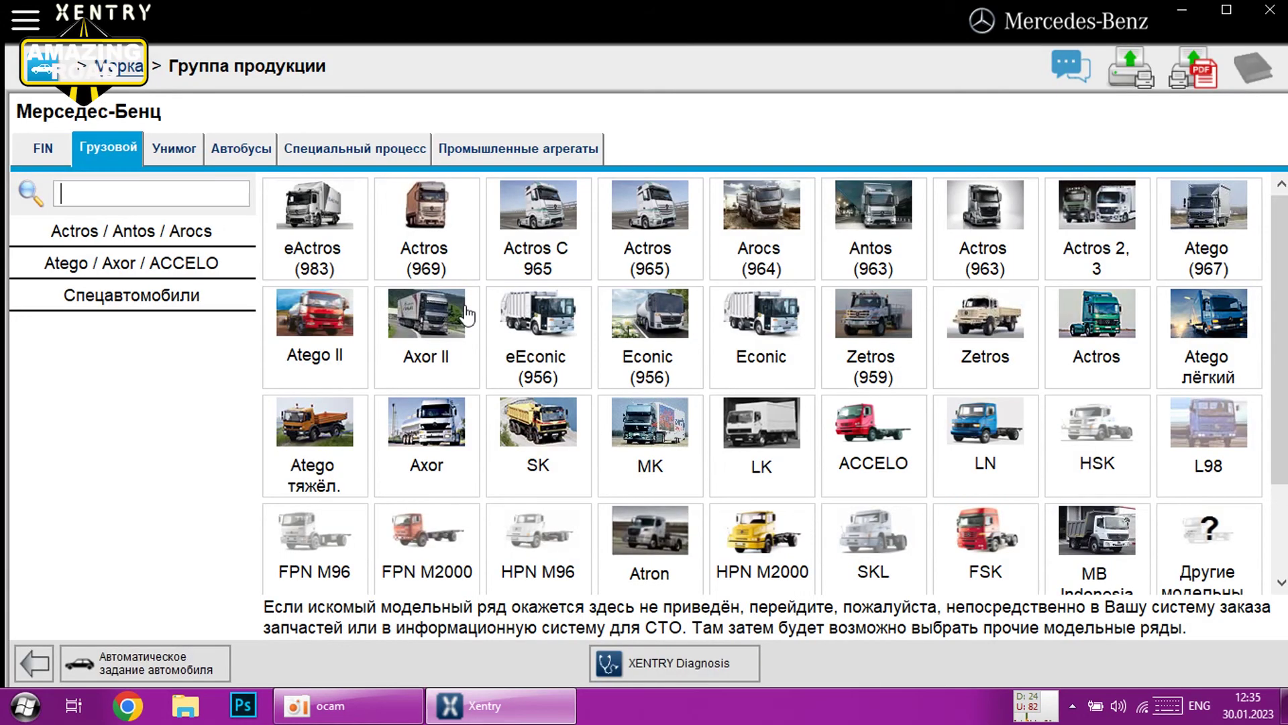
Look through the full truck list and its Actros / Antos / Arocs, Atego / Axor / ACCELO and special vehicle categories
scroll(735, 356, down, 2)
scroll(736, 357, down, 1)
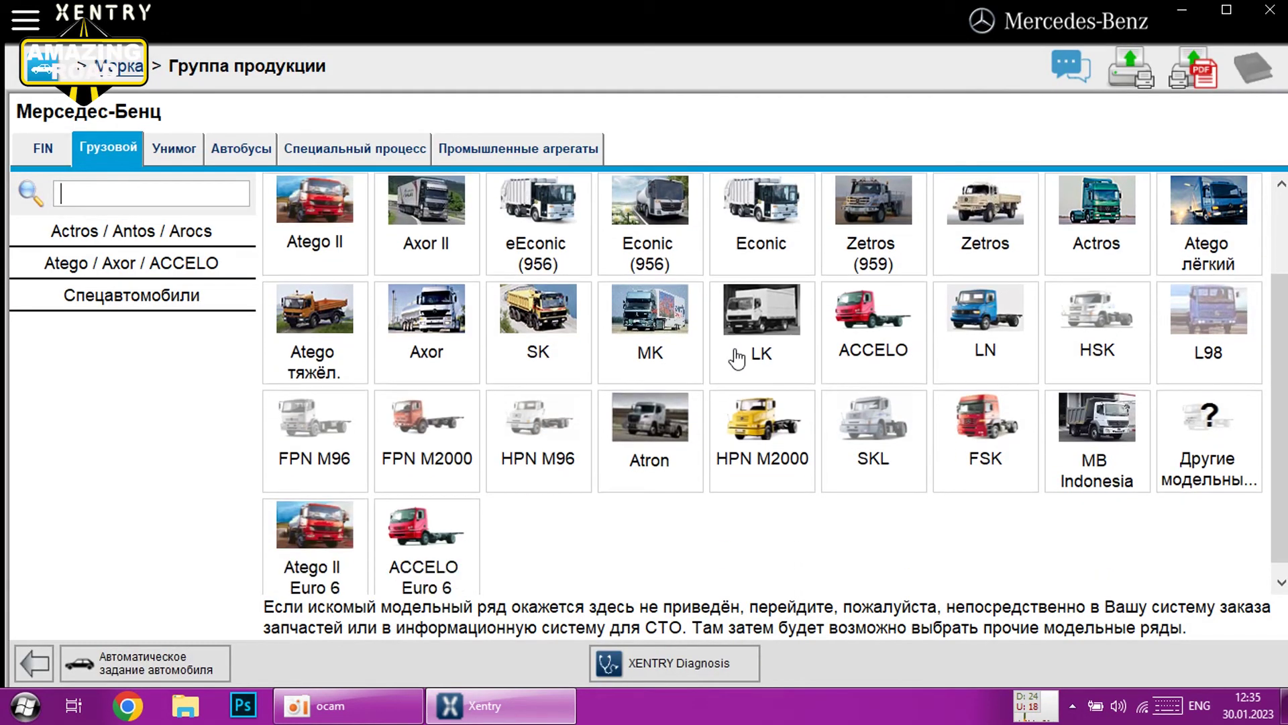
scroll(736, 357, up, 2)
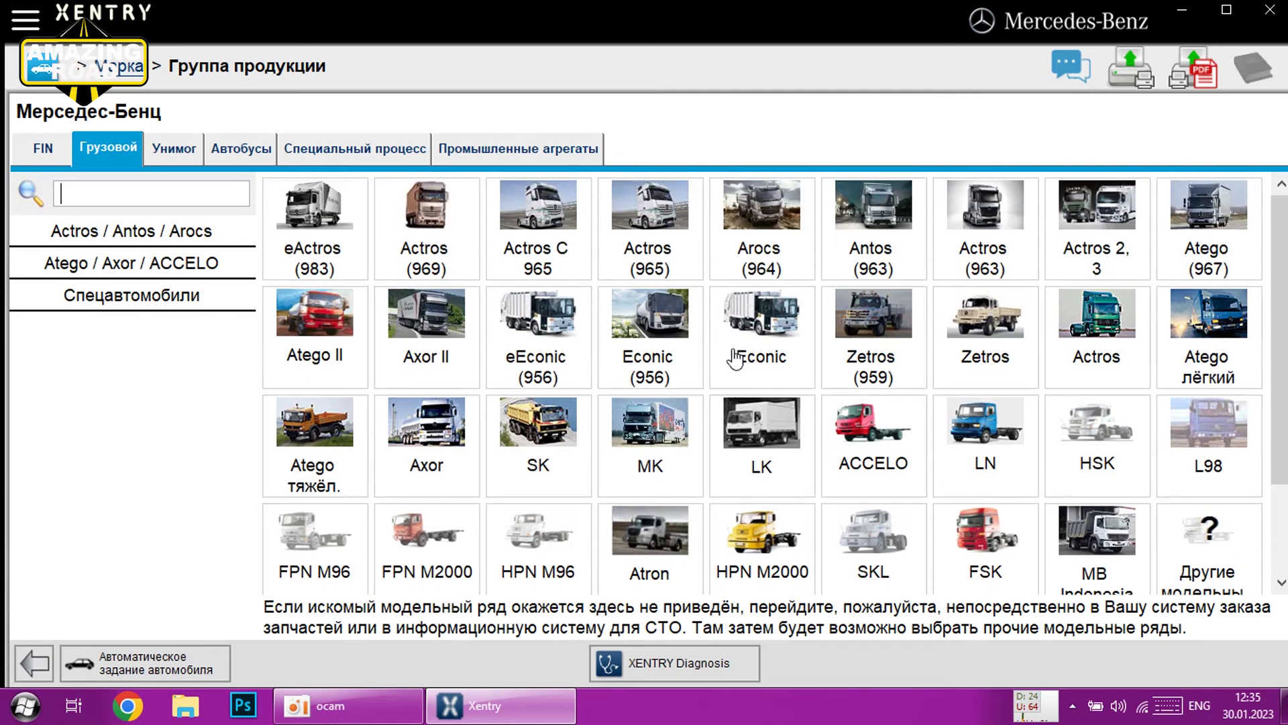
click(216, 244)
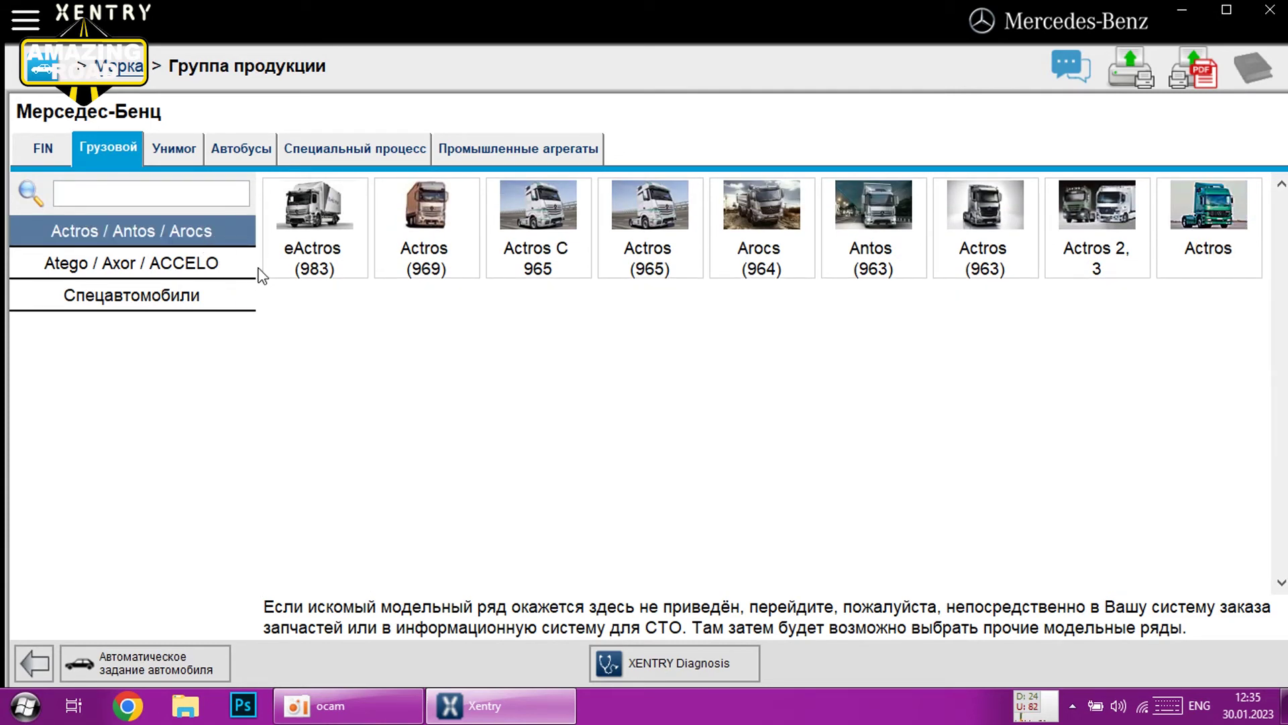
click(165, 267)
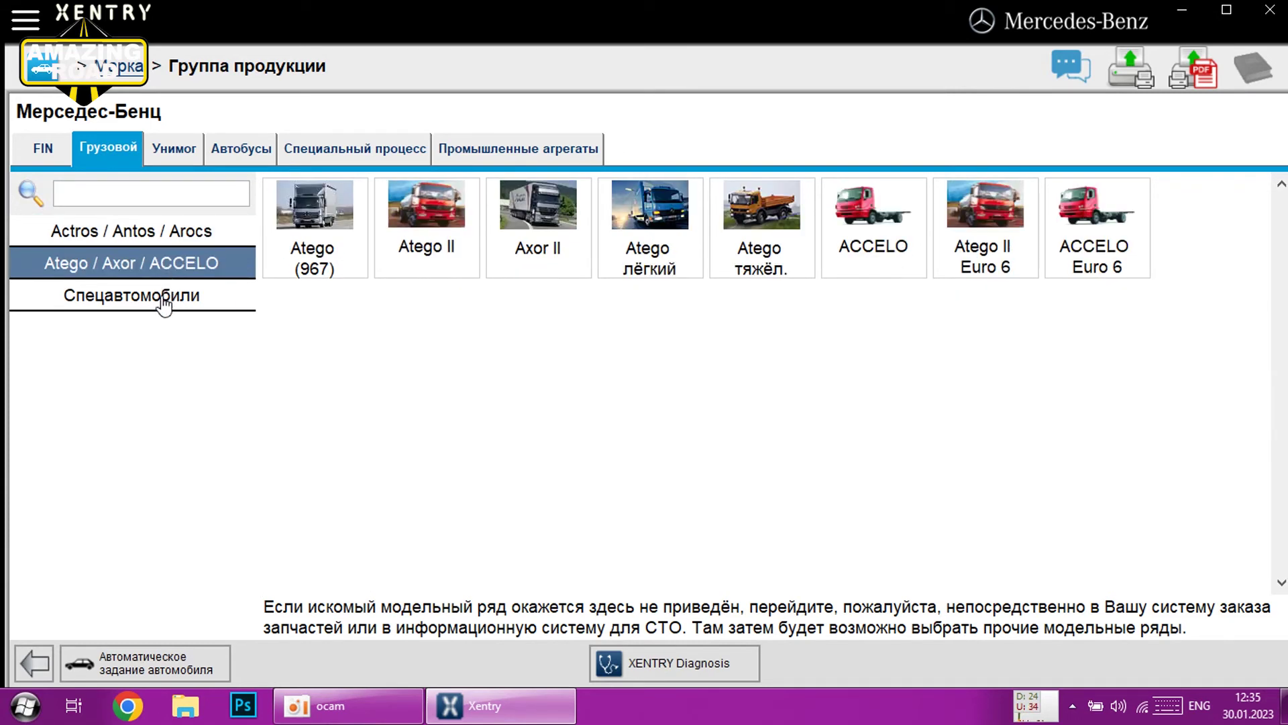
click(163, 305)
Review the Unimog, bus, special process and industrial unit groups of the Mercedes-Benz truck range
click(170, 152)
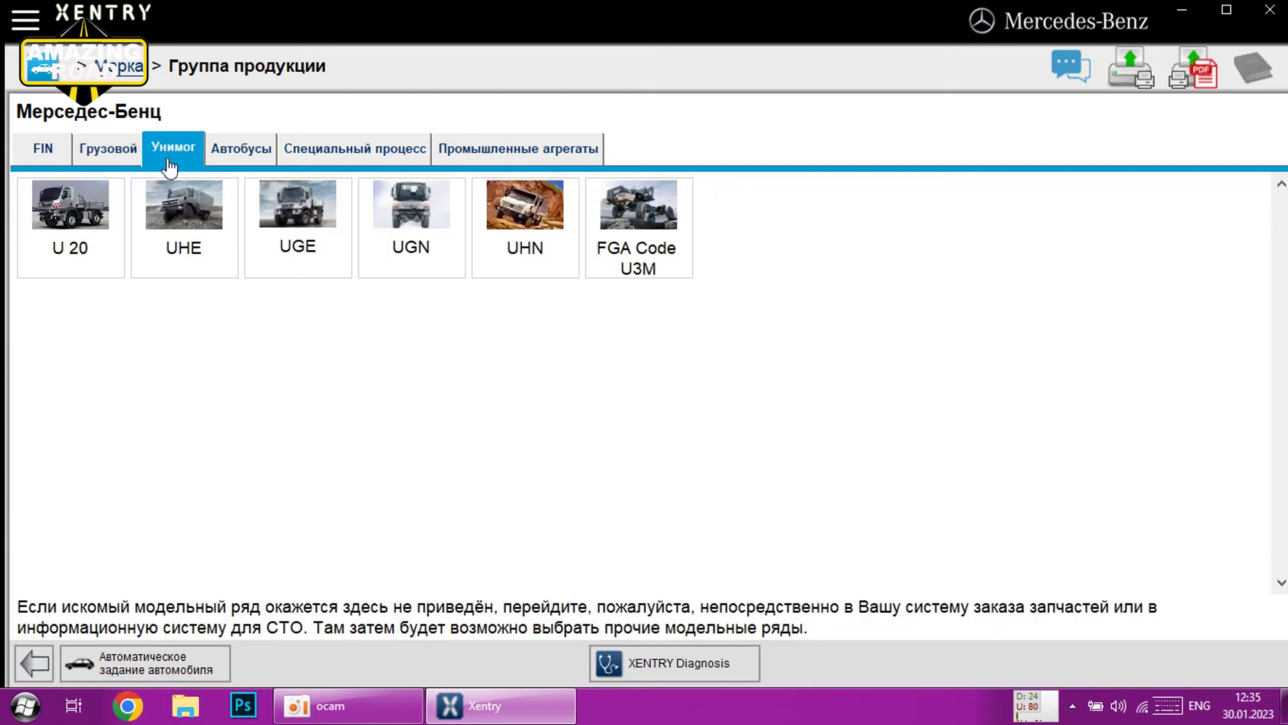
click(243, 151)
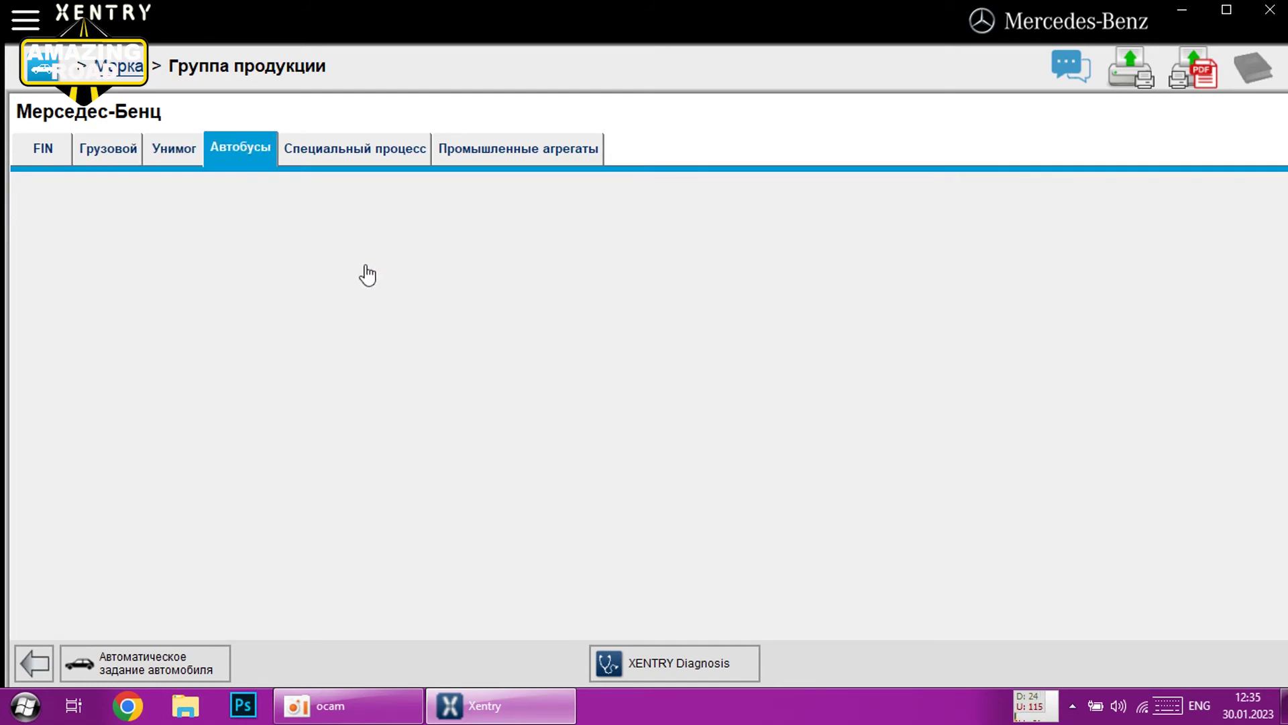
scroll(629, 304, down, 1)
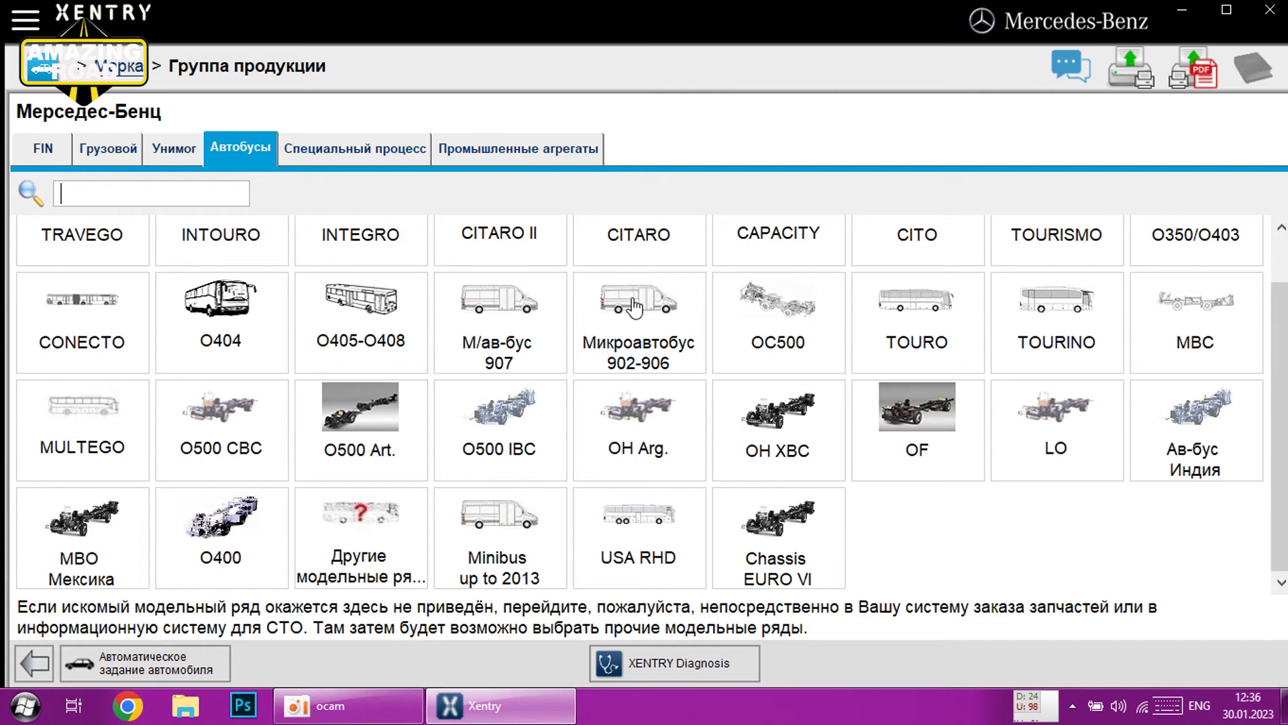
scroll(591, 295, up, 1)
click(356, 157)
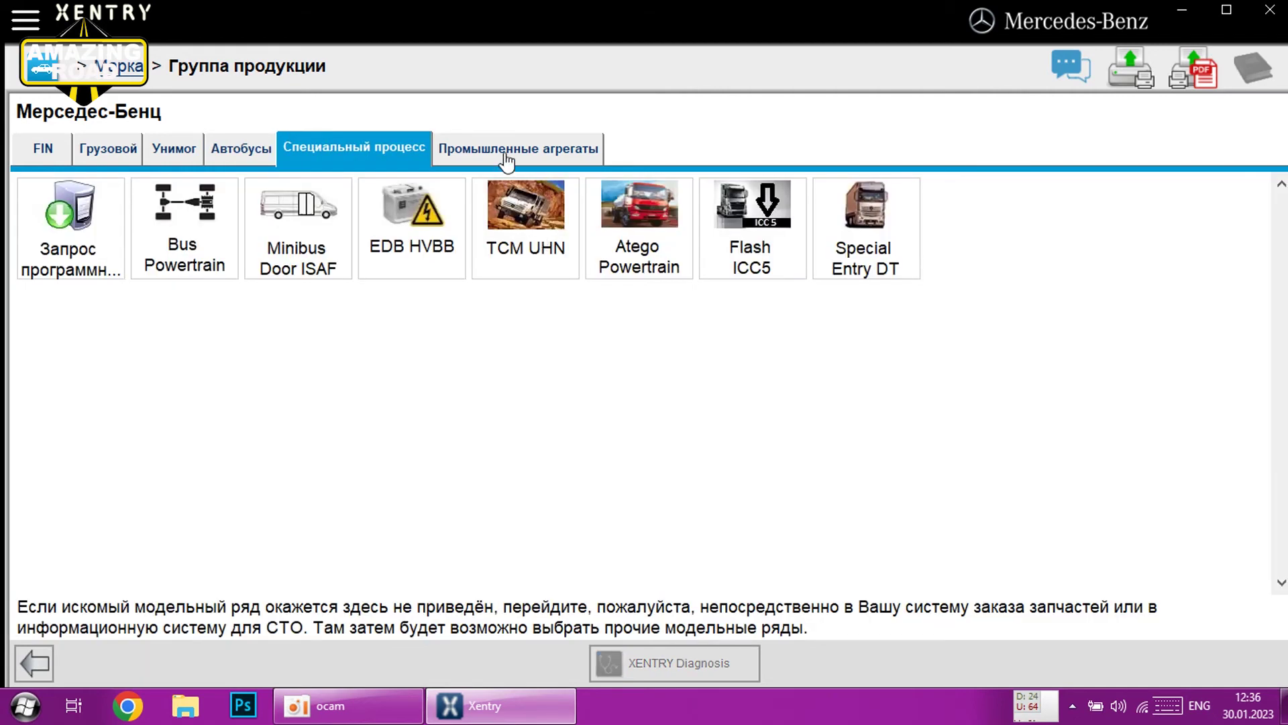
click(508, 151)
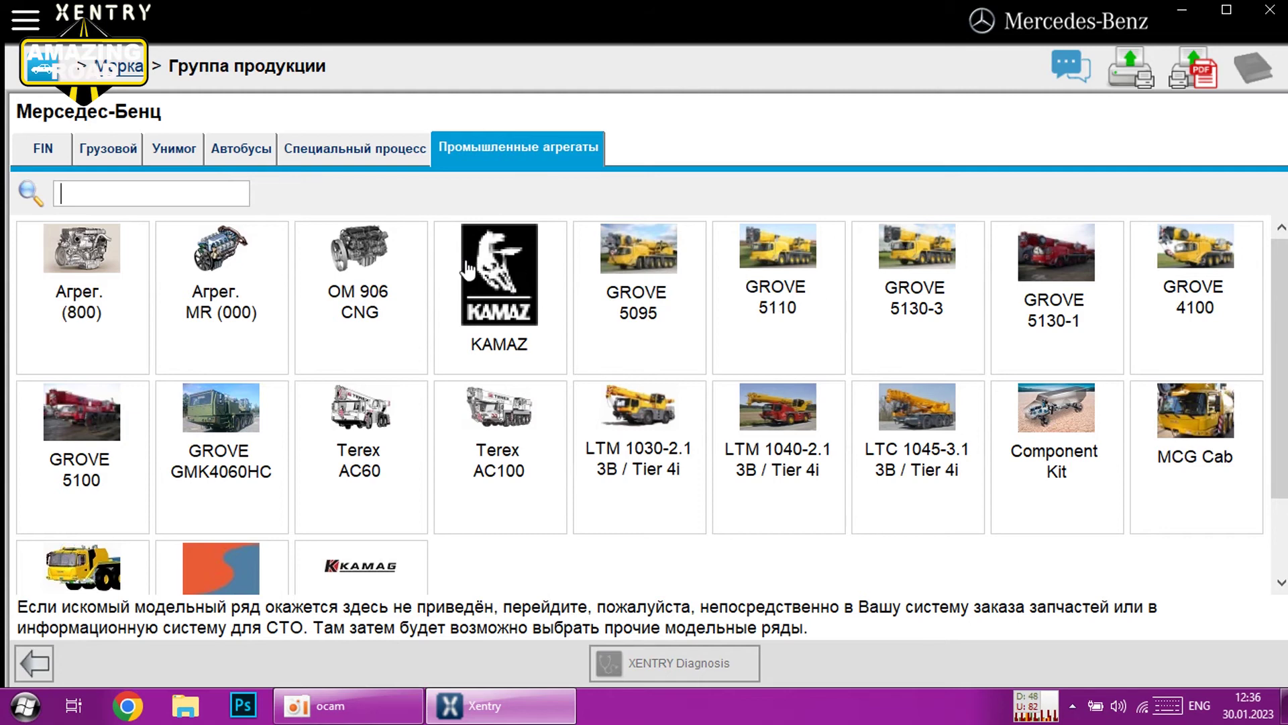
scroll(469, 272, down, 3)
scroll(470, 268, up, 3)
Minimize the truck diagnosis window and shut the program down with Diagnosis Stop on the desktop
click(1187, 11)
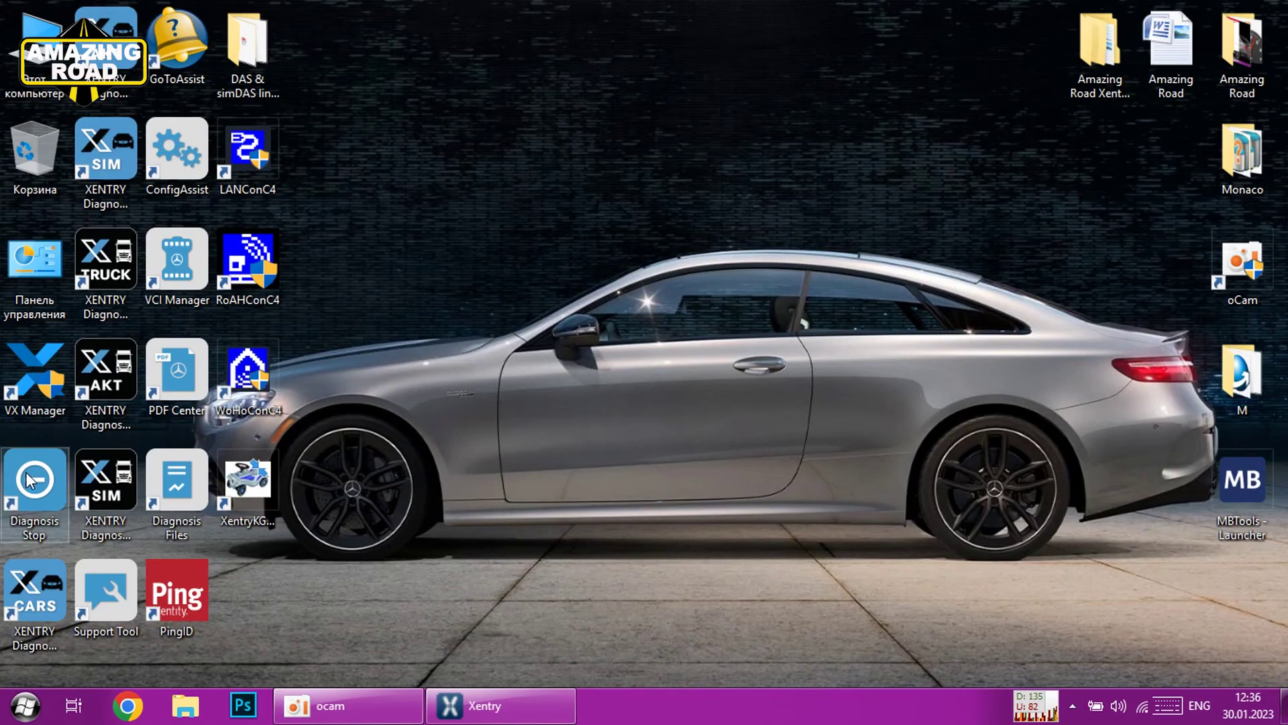
double_click(30, 480)
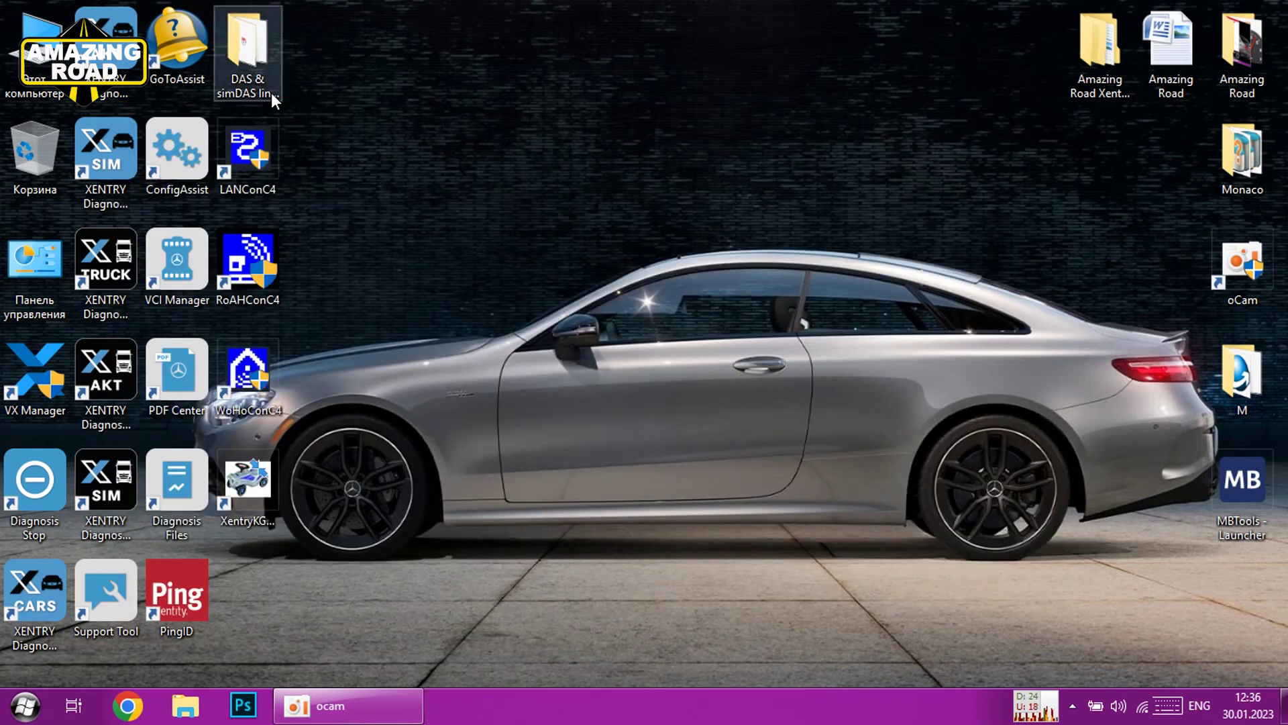
Open the DAS & simDAS links folder on the desktop and examine its DAS and DASSIM language shortcuts
click(254, 63)
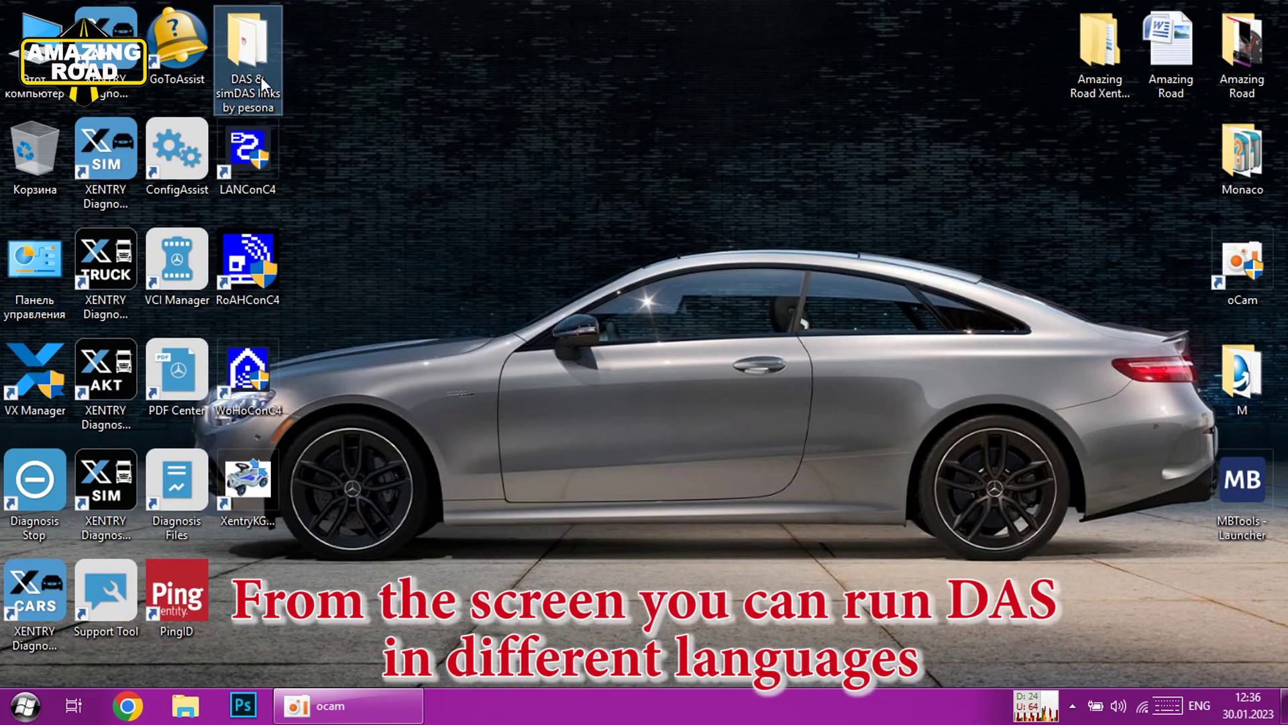
double_click(260, 63)
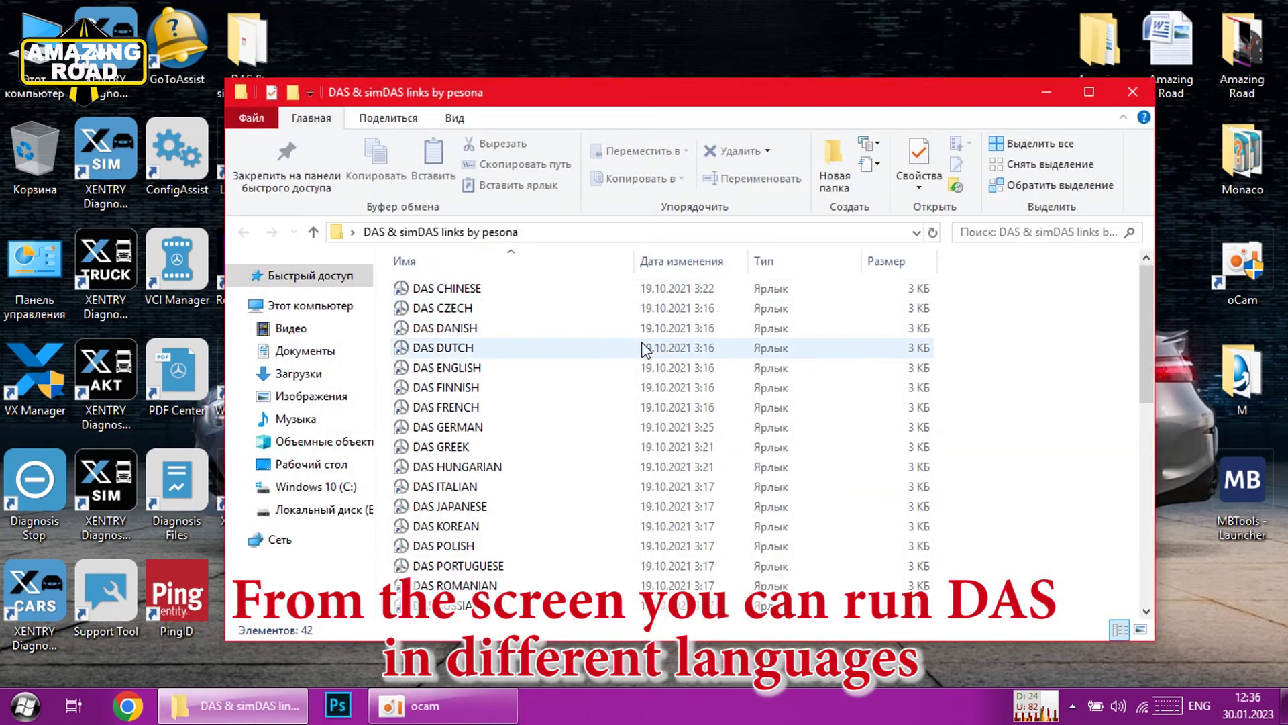
scroll(488, 333, down, 5)
scroll(488, 334, down, 3)
scroll(506, 377, up, 8)
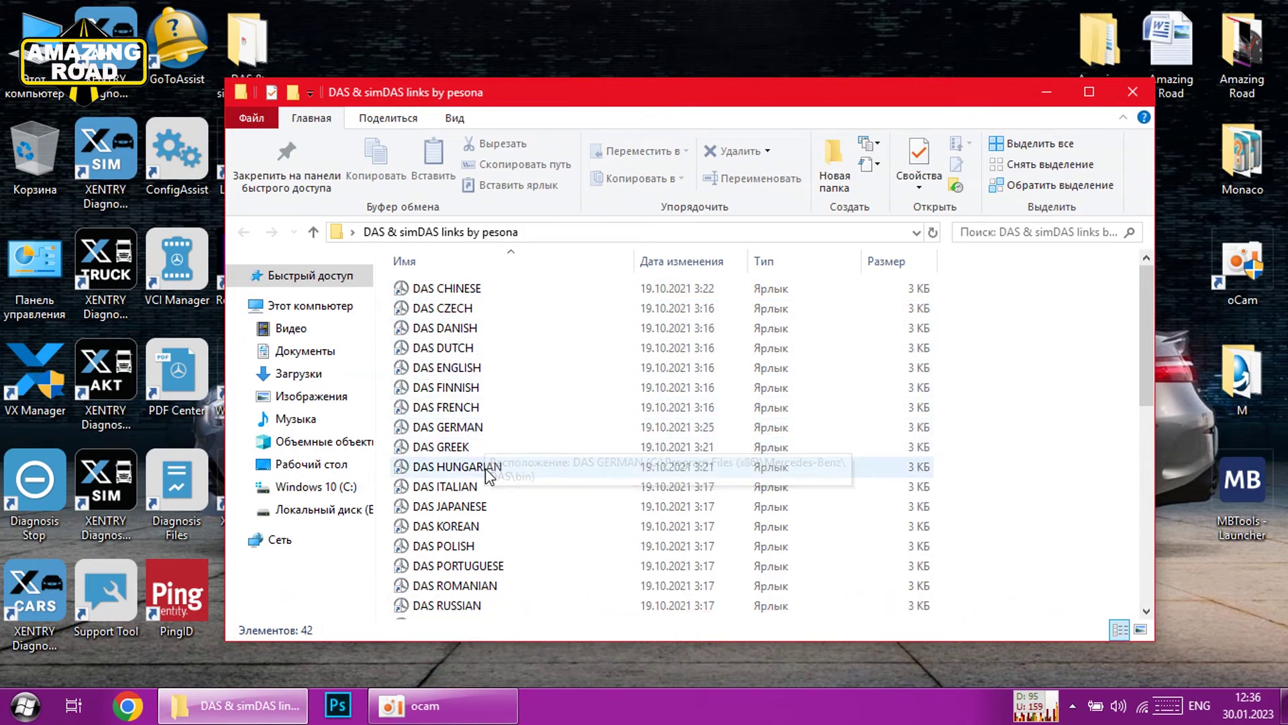
scroll(482, 473, down, 7)
scroll(481, 477, down, 1)
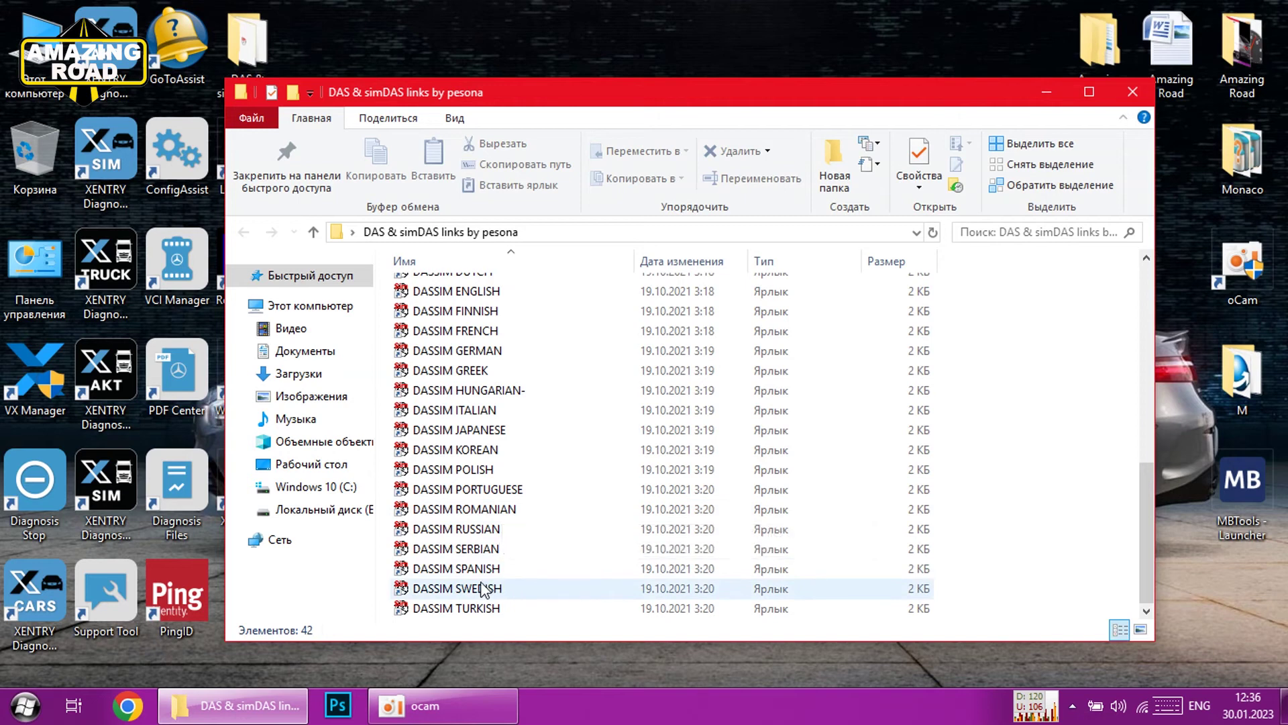
scroll(481, 430, up, 2)
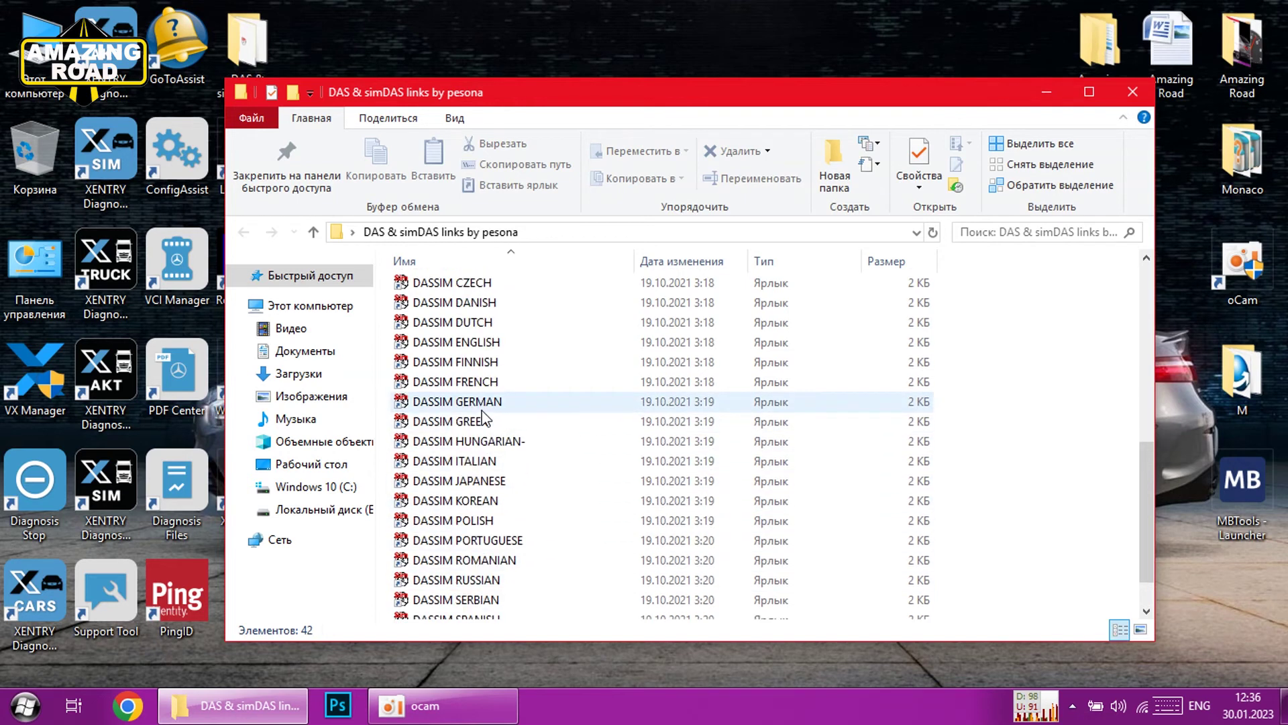
scroll(483, 420, up, 6)
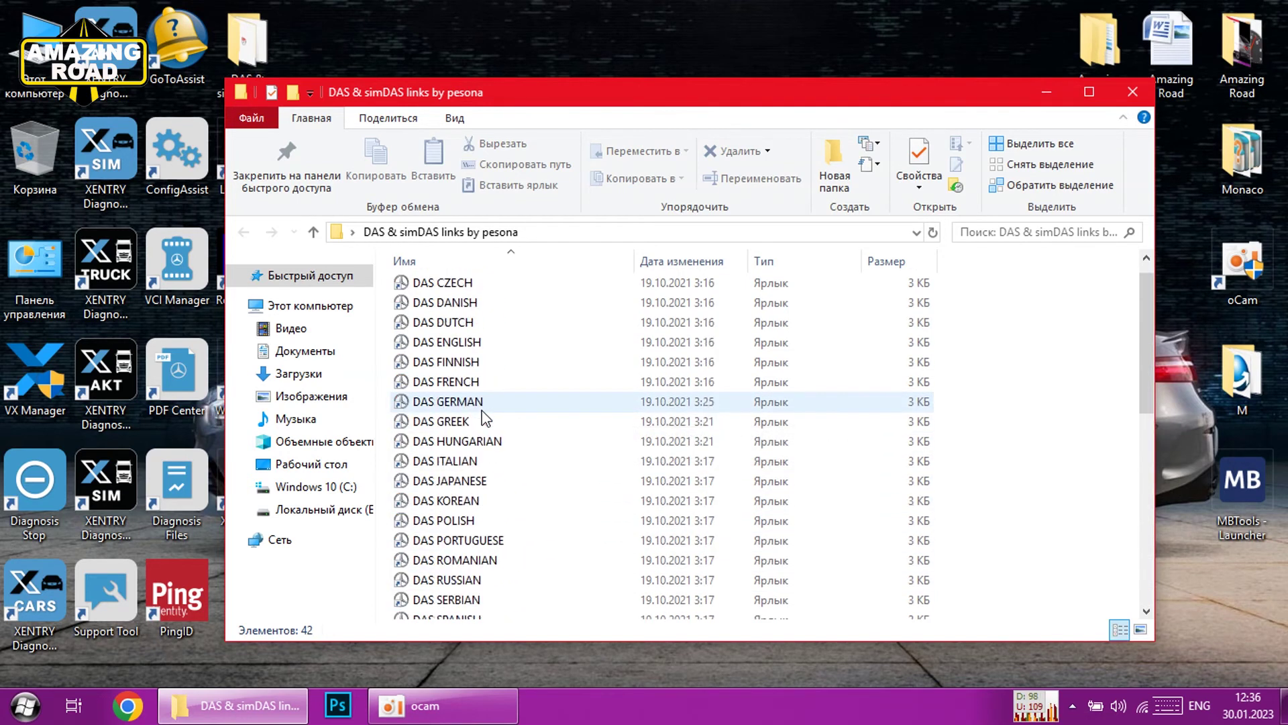
scroll(486, 429, down, 2)
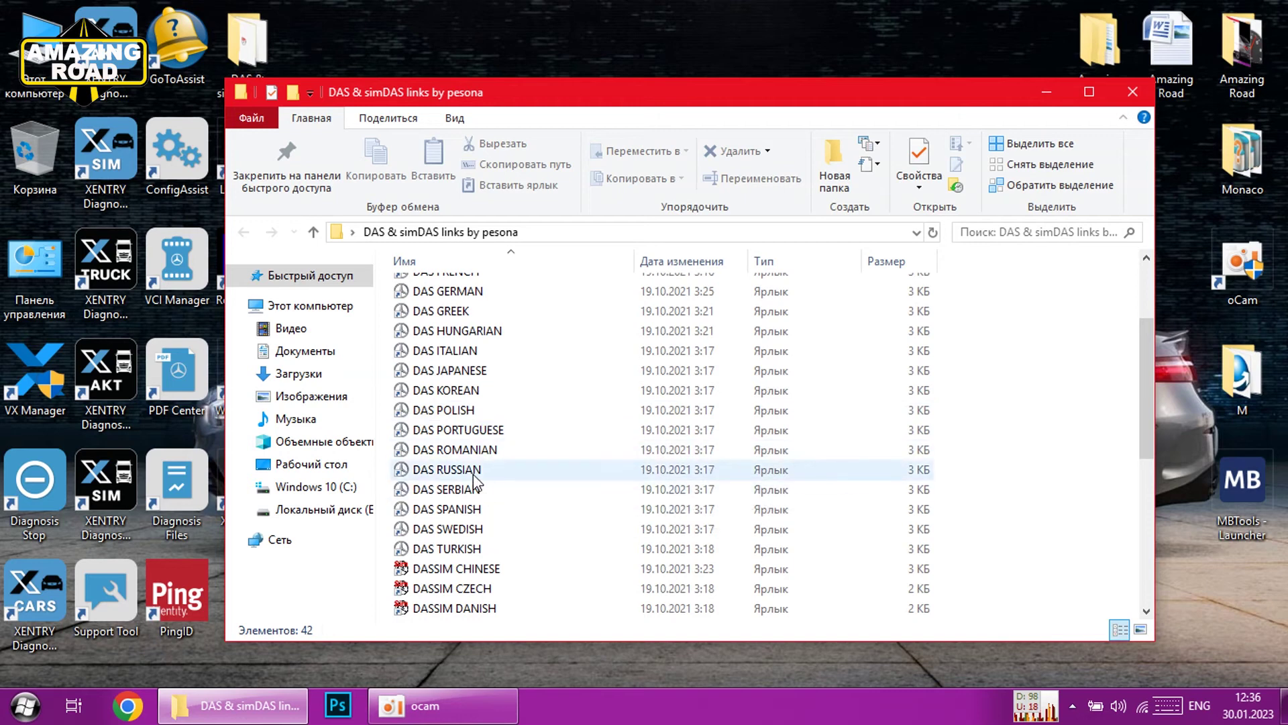
Start the German-language DAS program from its shortcut in the DAS & simDAS links folder
scroll(476, 436, up, 1)
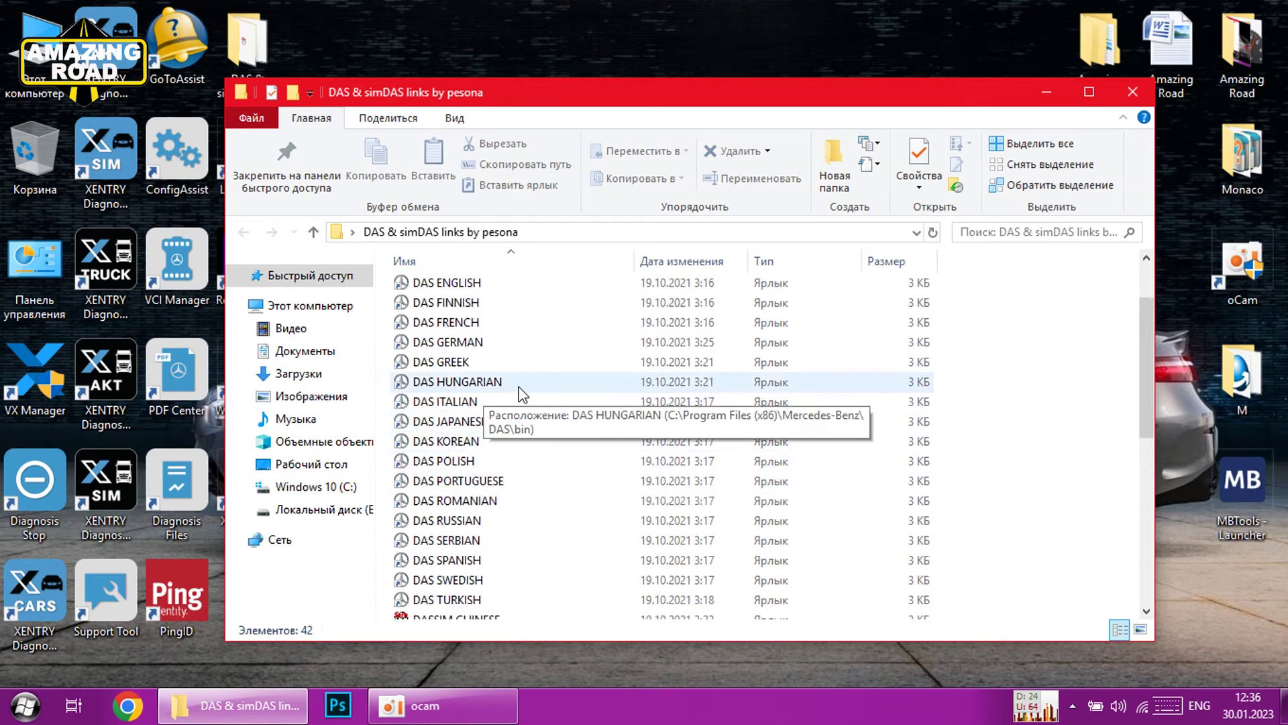
scroll(471, 383, up, 2)
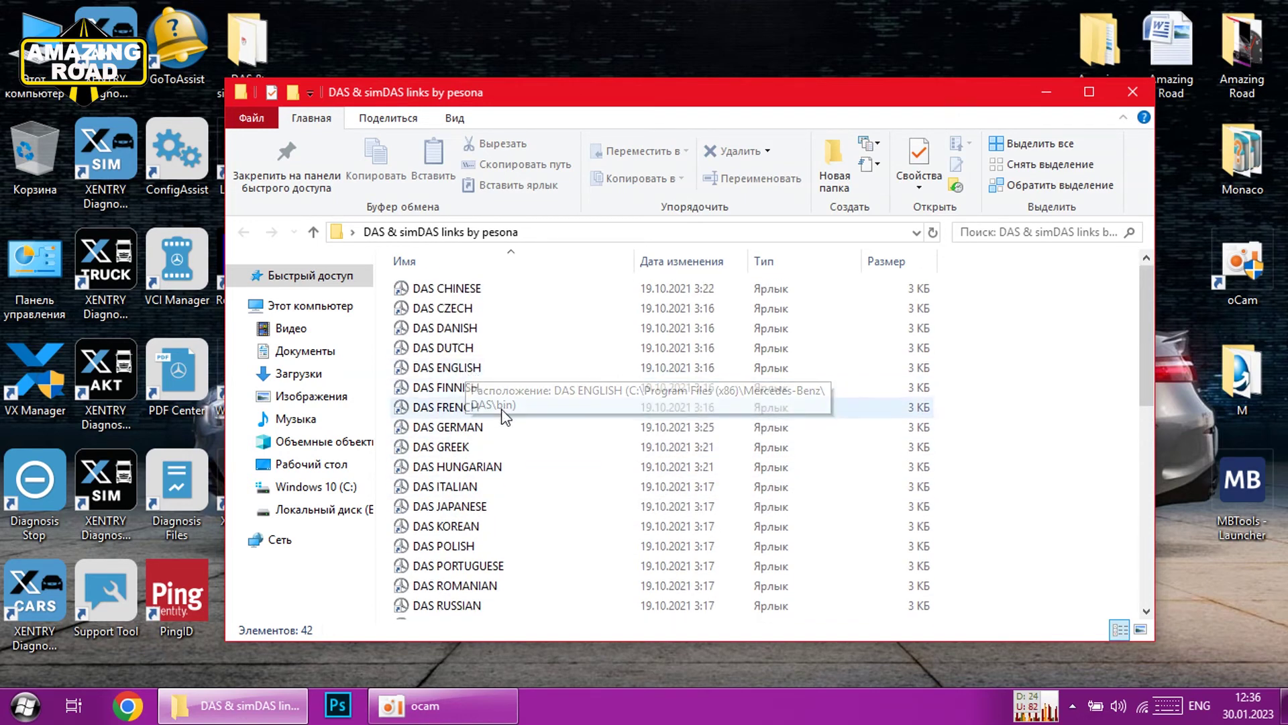
double_click(474, 429)
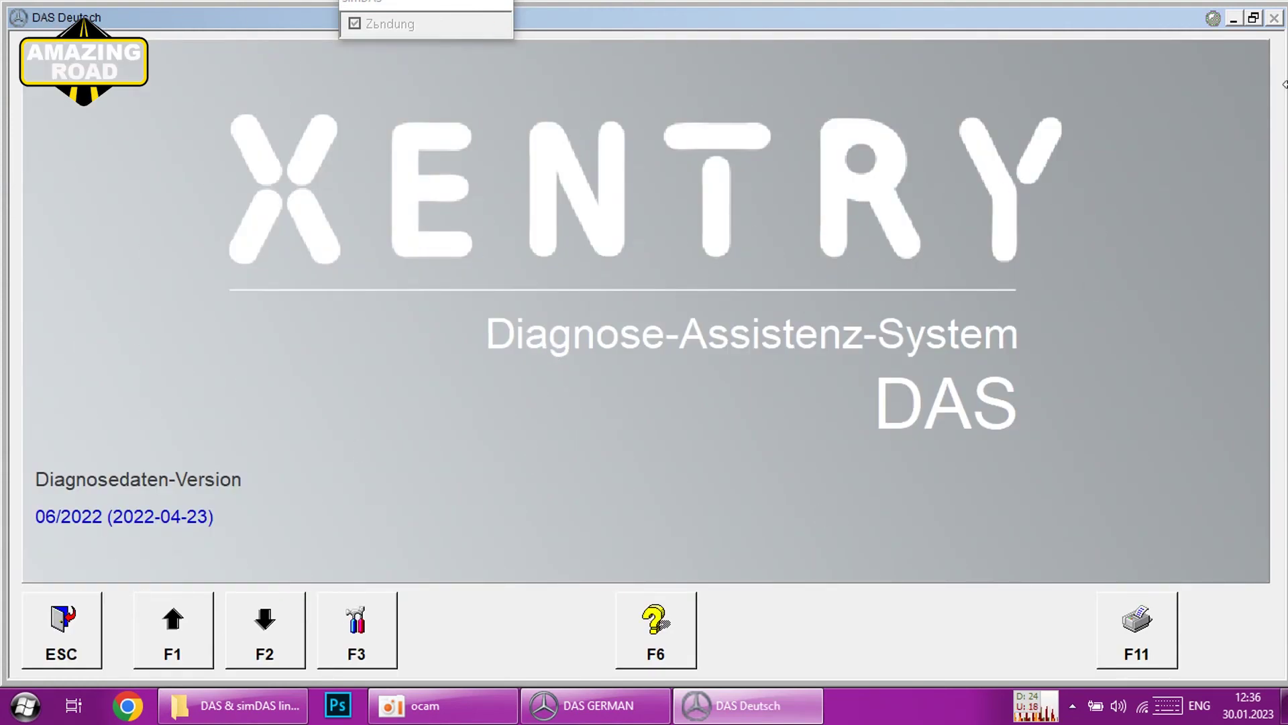
Exit the German DAS program, confirm ending it, and close its DAS GERMAN console window
click(57, 637)
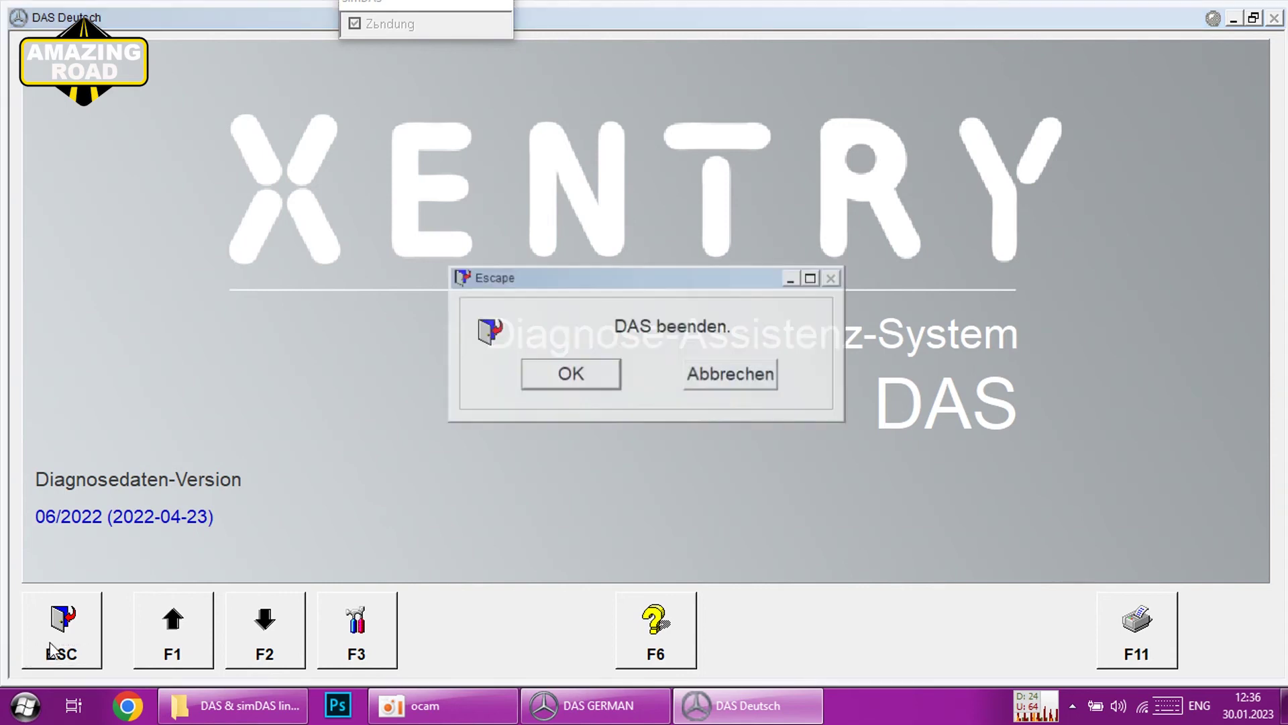
click(571, 374)
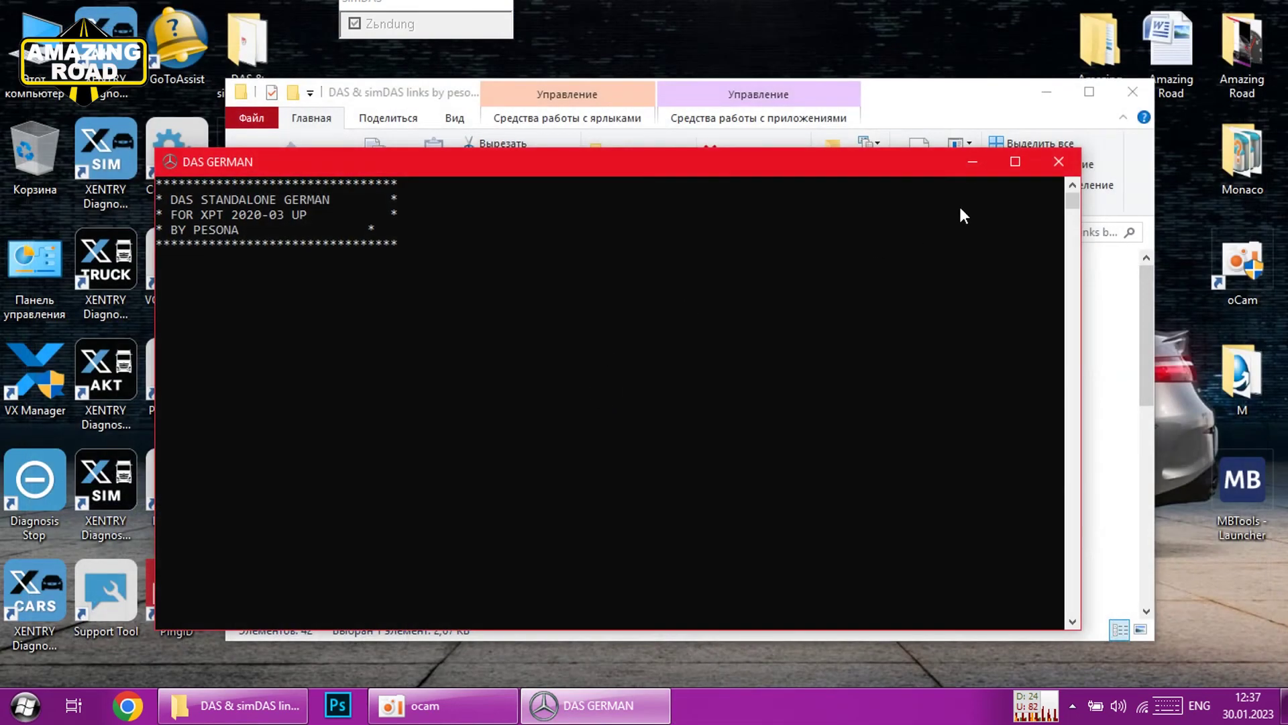
click(1058, 162)
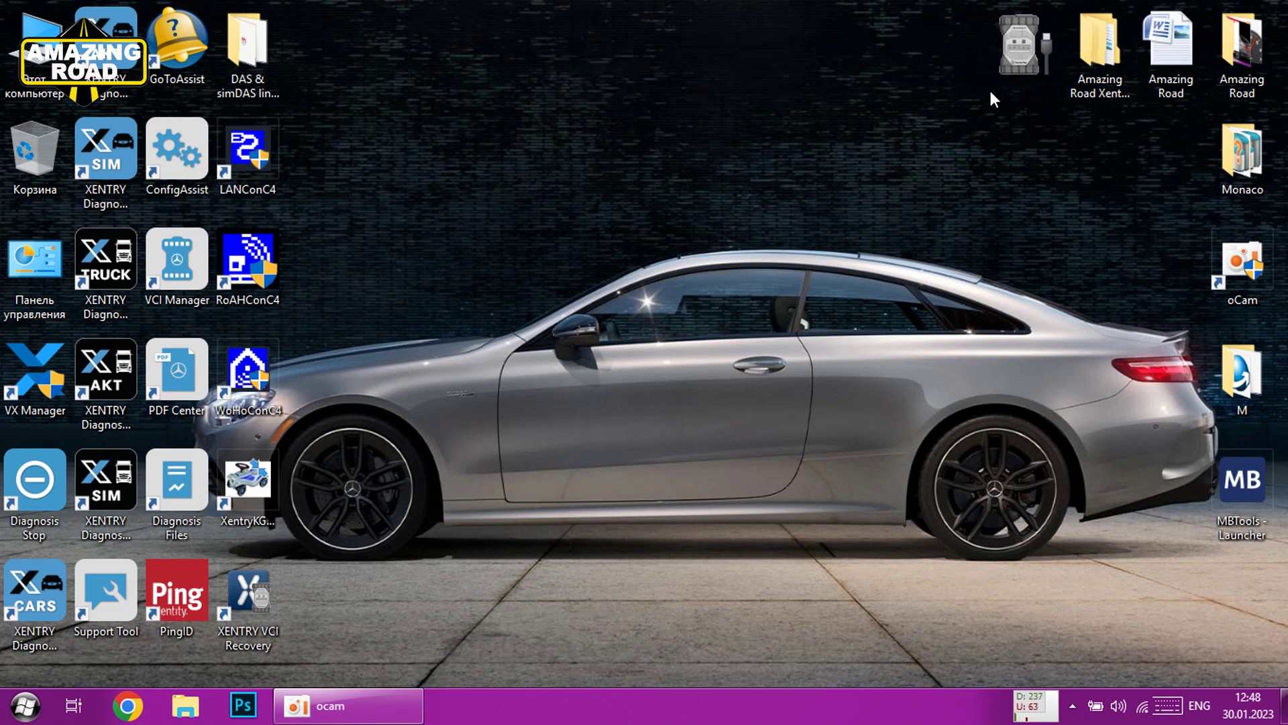
Start the XENTRY Diagnosis Cars program from its desktop shortcut
click(16, 601)
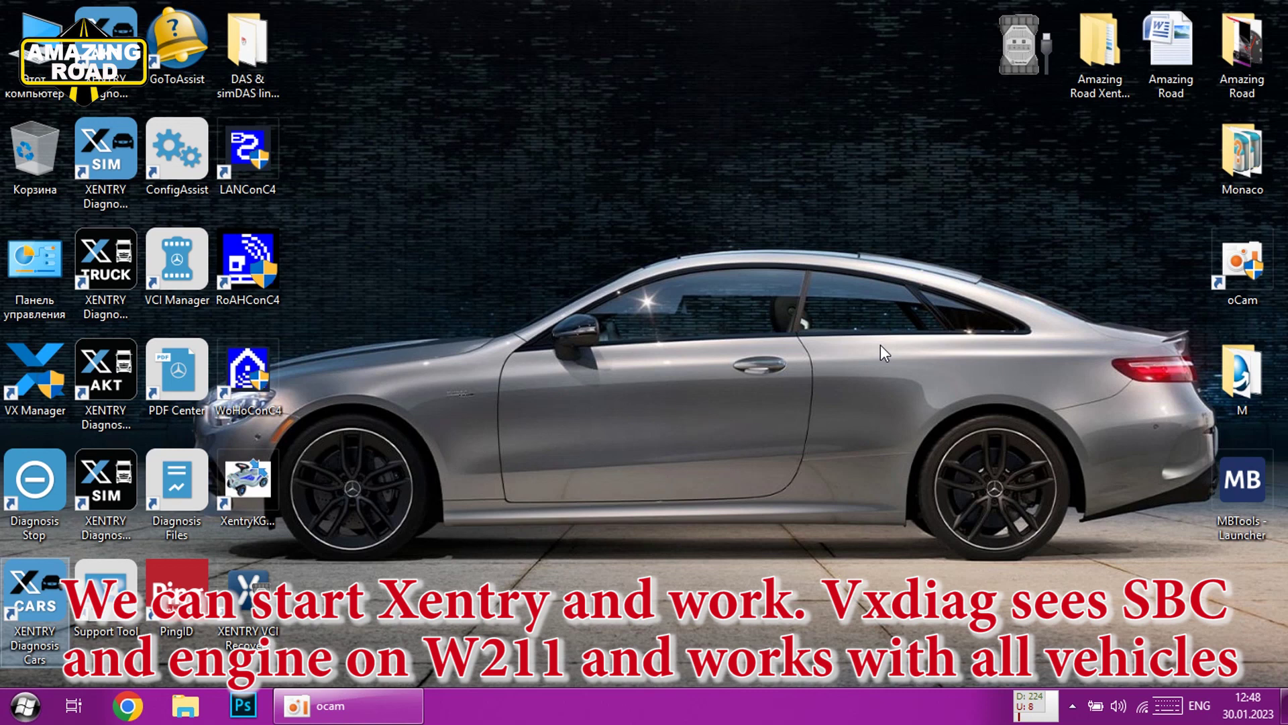